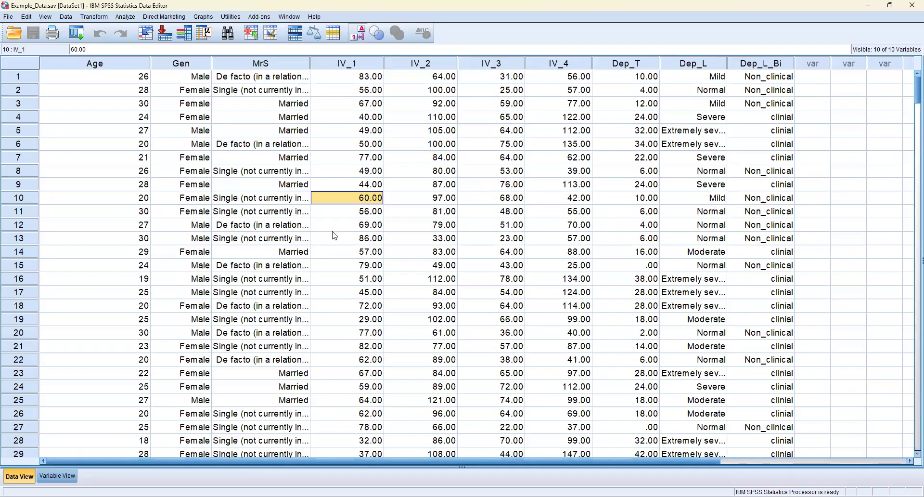
click(495, 251)
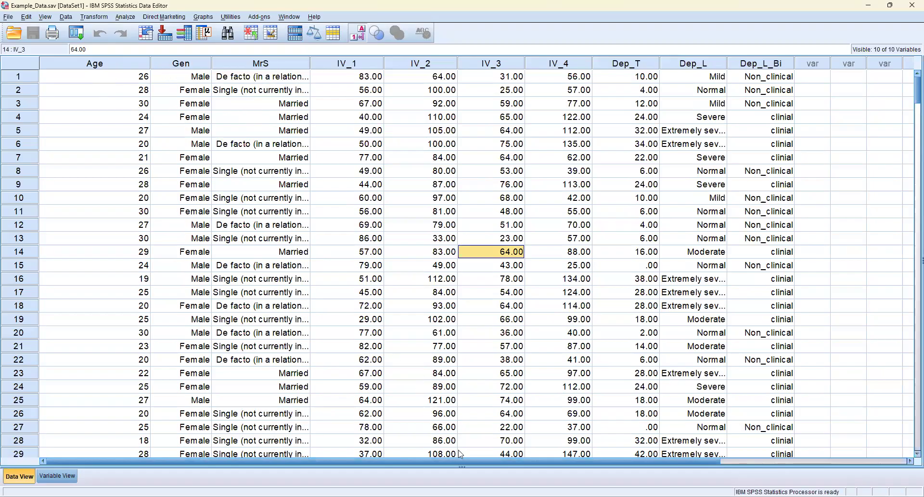
drag(464, 462, 537, 470)
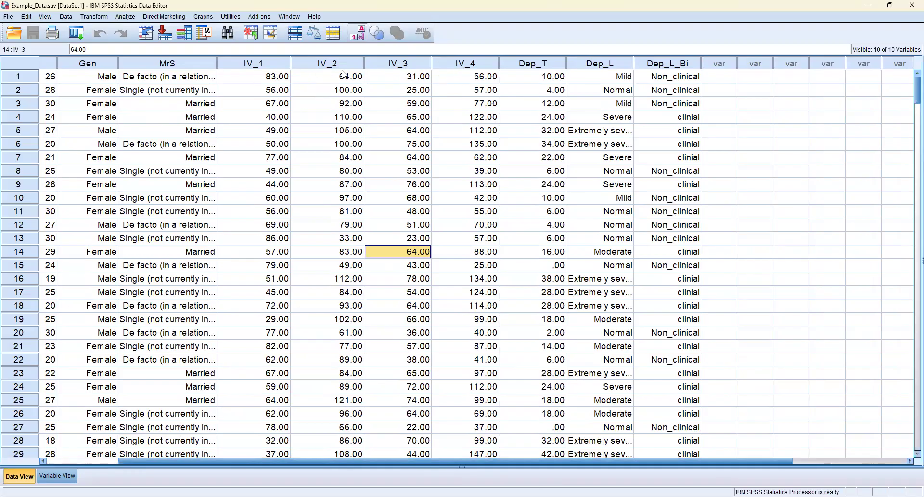
drag(601, 460, 664, 460)
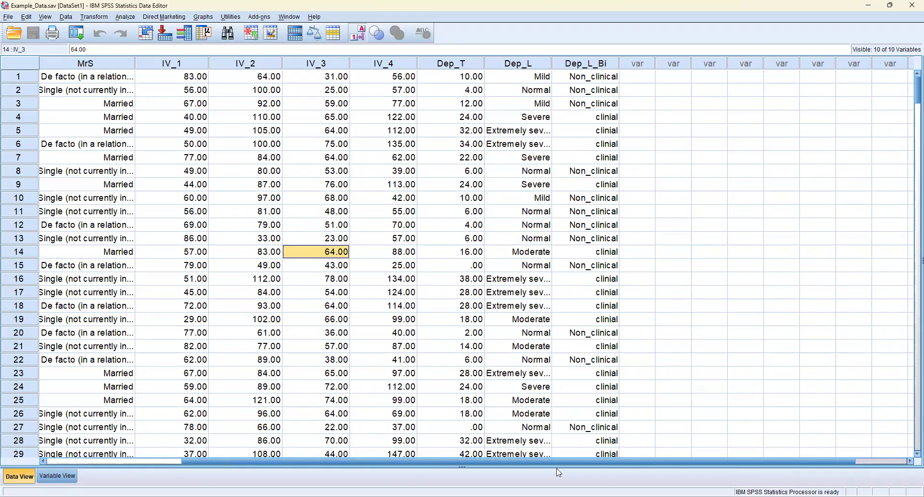
drag(563, 460, 579, 462)
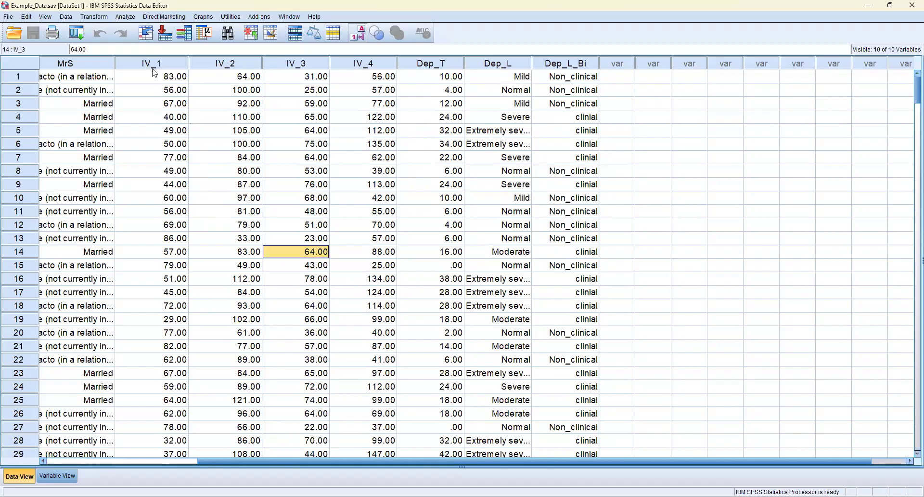
Step: Open the Frequencies analysis from the descriptive statistics and clear its previously chosen variables
click(127, 20)
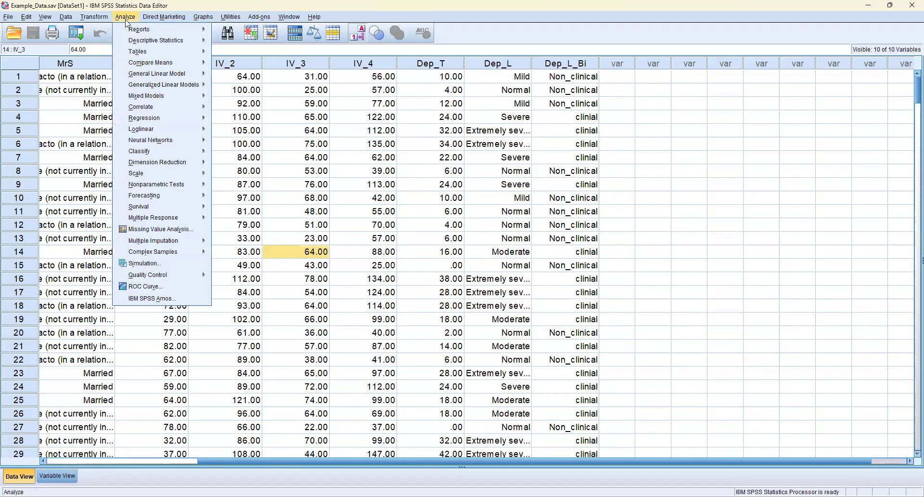
mouse_move(165, 47)
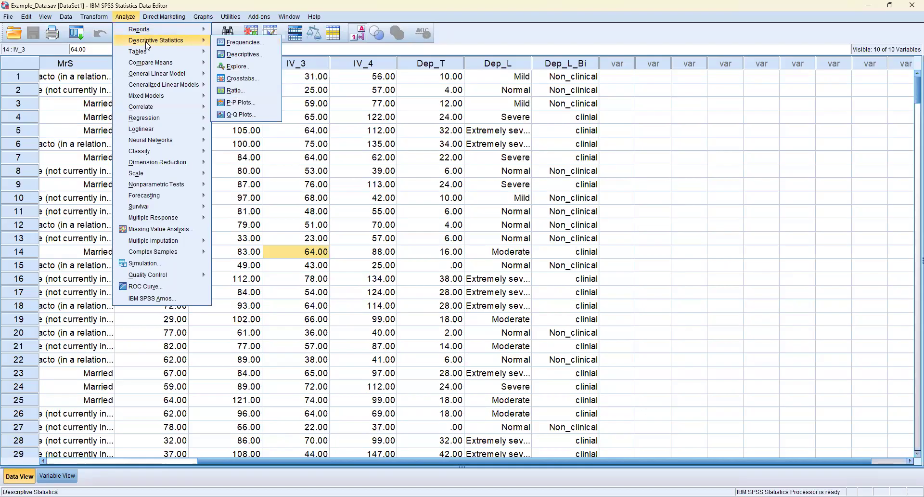
click(236, 46)
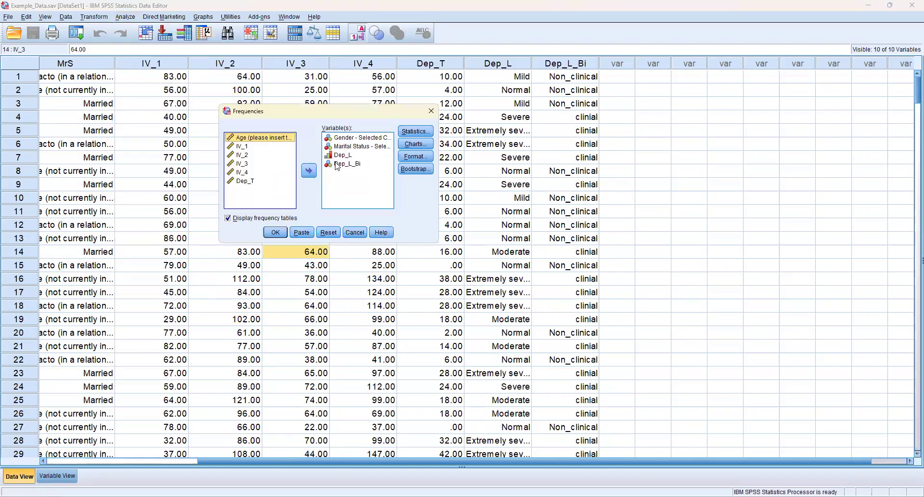
click(329, 232)
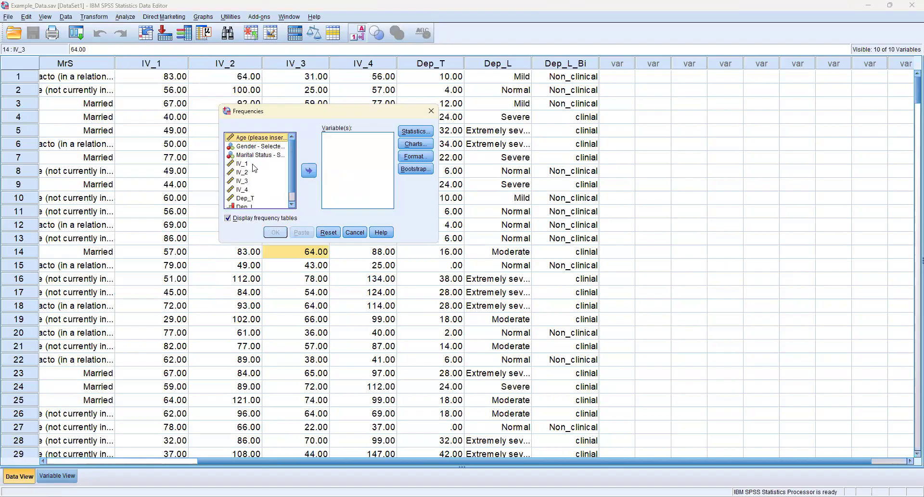
Step: Add the Gender and Marital Status variables to the frequency analysis
key(Down)
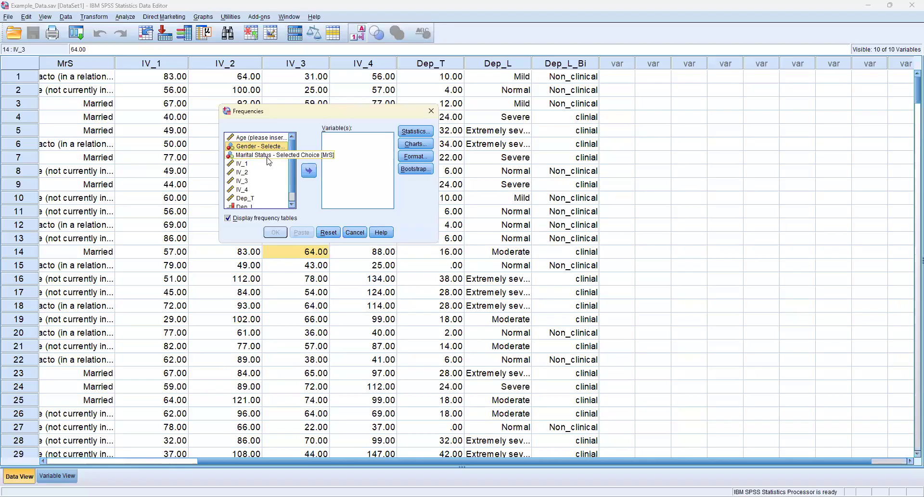
click(308, 170)
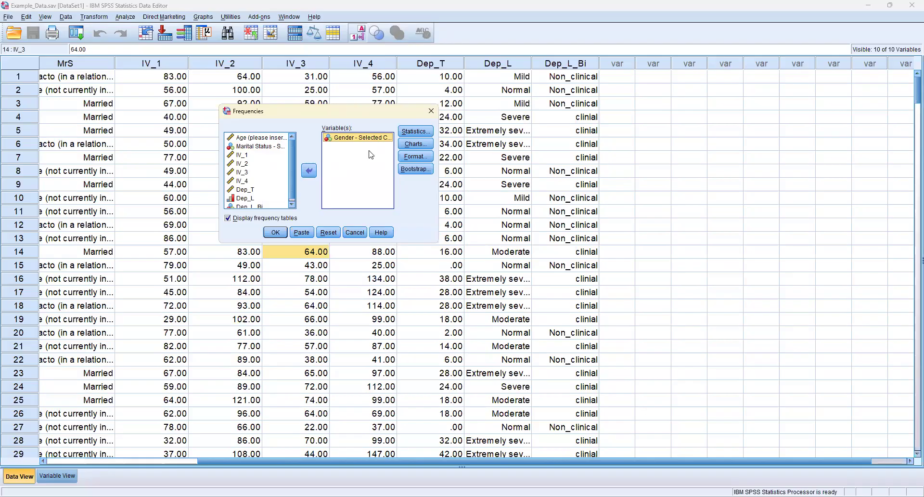
click(262, 152)
click(260, 148)
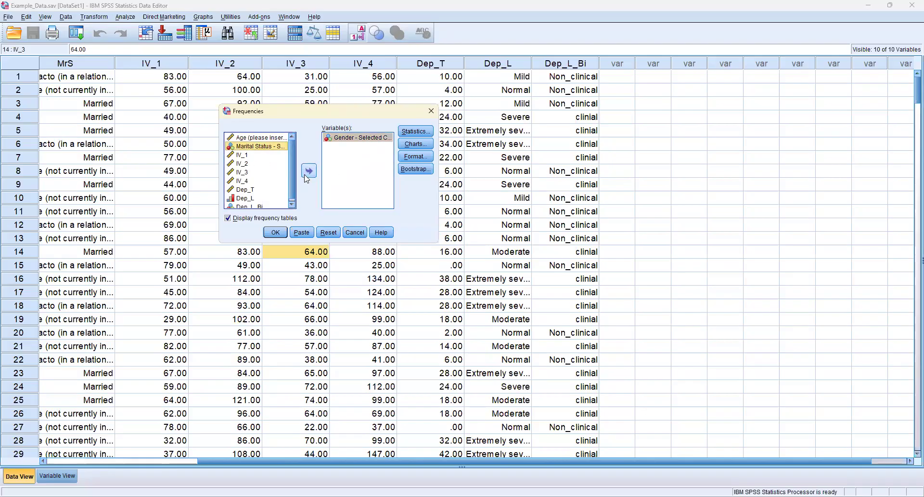
click(309, 172)
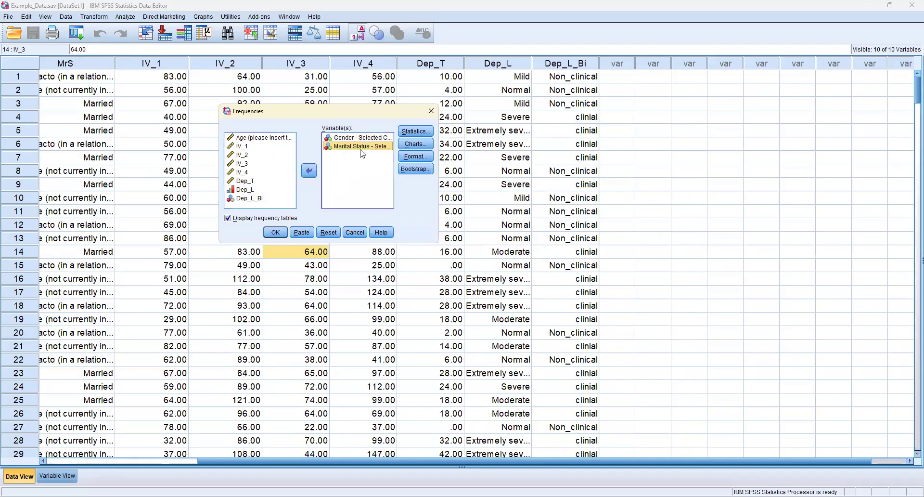
Step: Add Dep_L and Dep_L_Bi to the frequency analysis and run it with frequency tables displayed
click(252, 190)
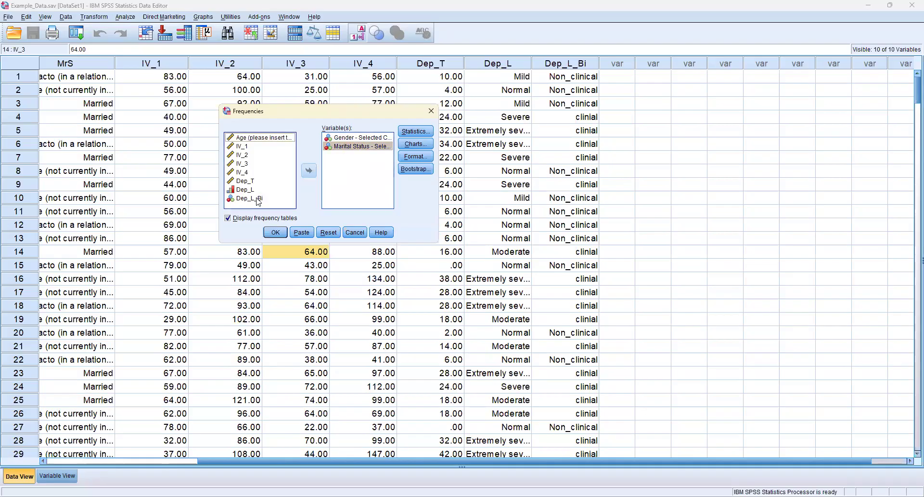
click(262, 200)
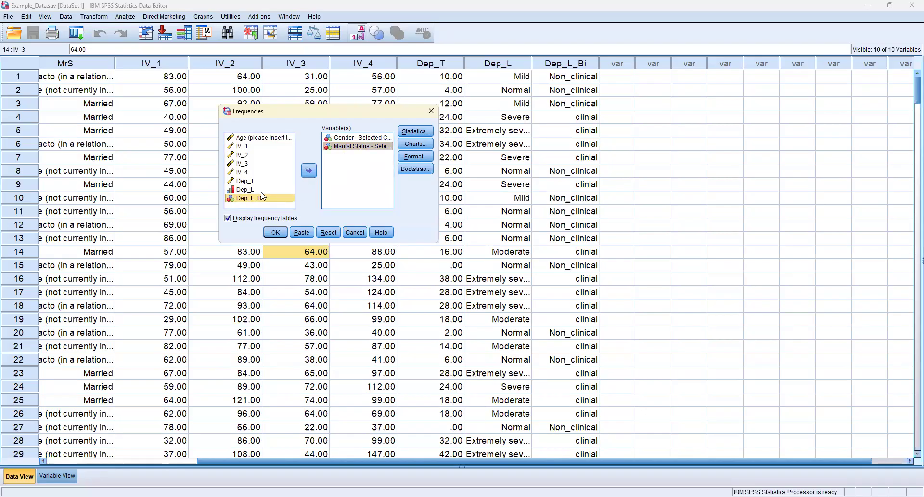
click(260, 191)
click(315, 175)
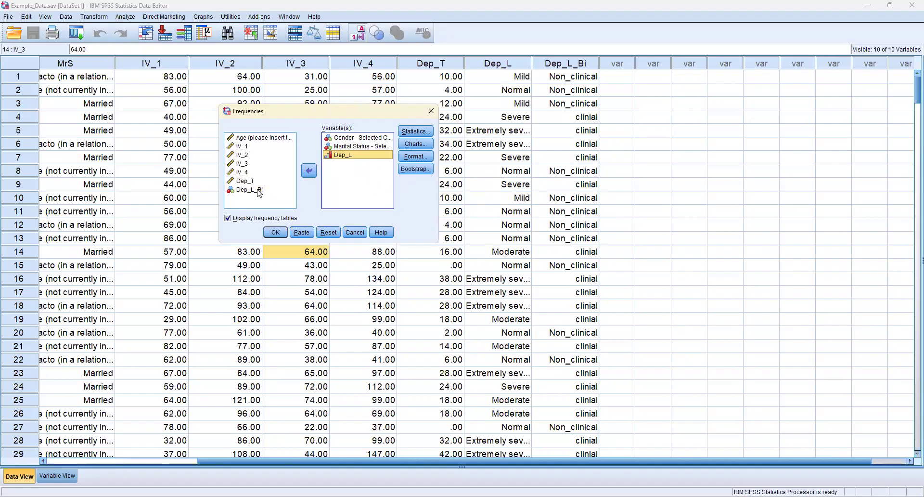
click(232, 192)
click(309, 170)
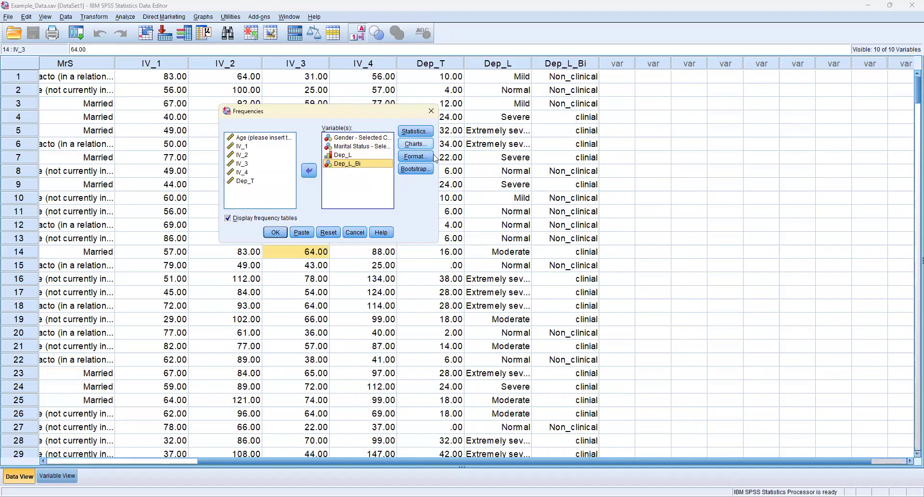
click(275, 233)
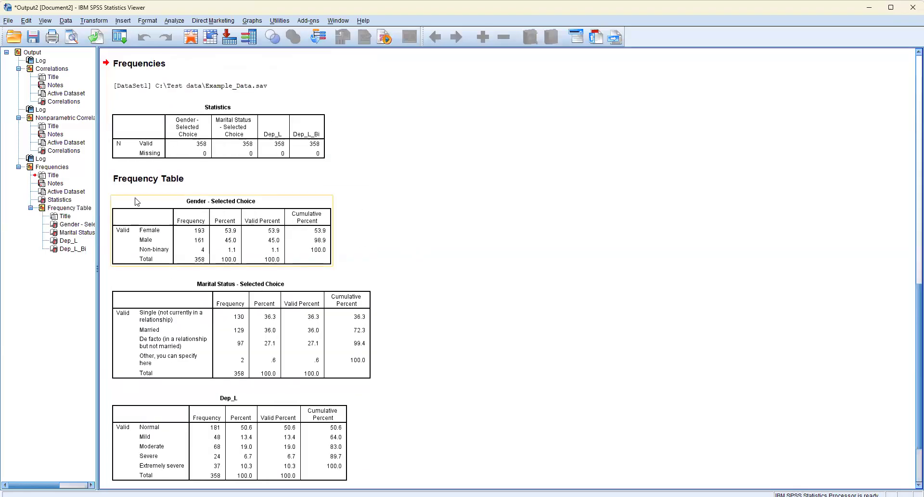
Step: Review the frequency tables for gender, marital status, Dep_L and Dep_L_Bi in the output
scroll(202, 238, down, 3)
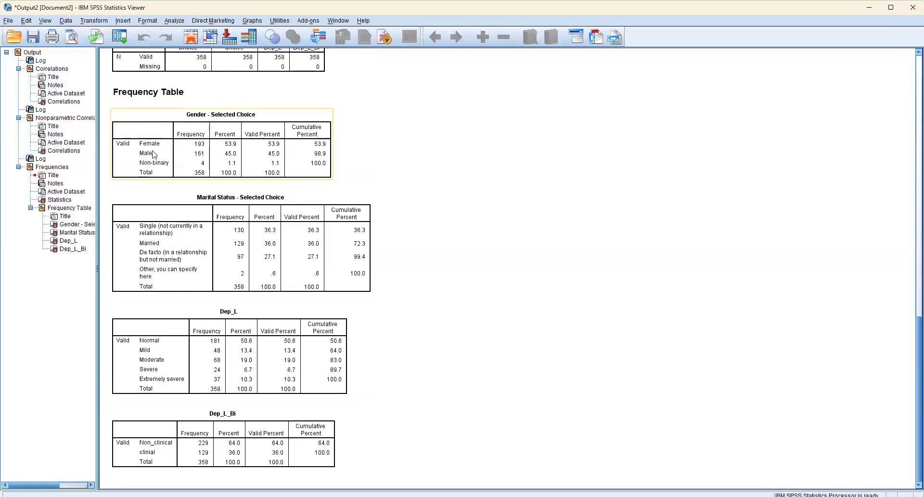
scroll(160, 206, up, 2)
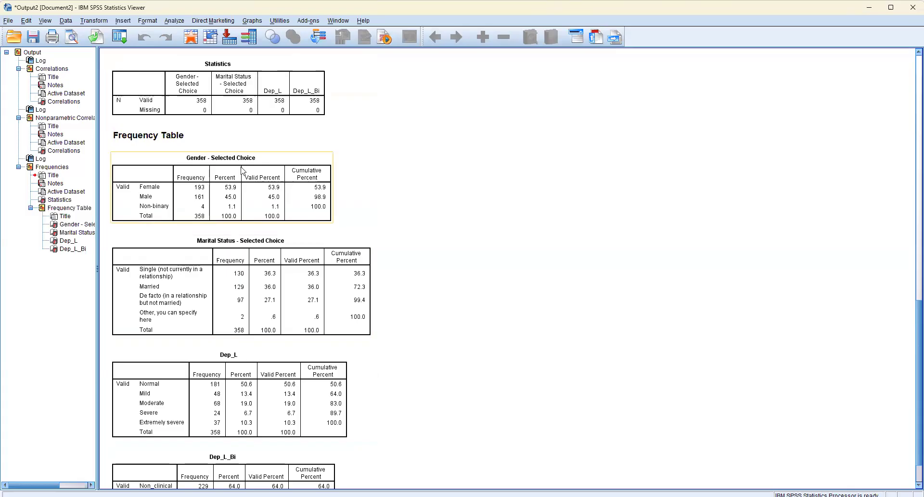
scroll(245, 179, down, 2)
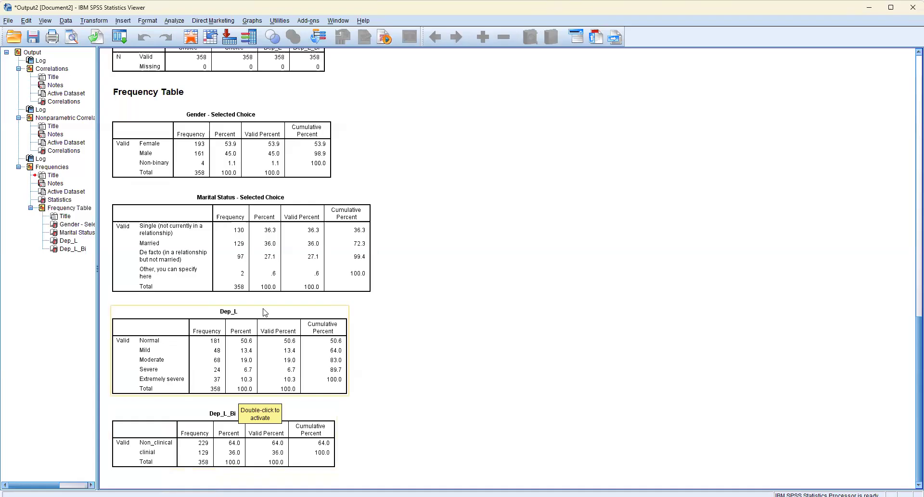
click(179, 21)
mouse_move(198, 59)
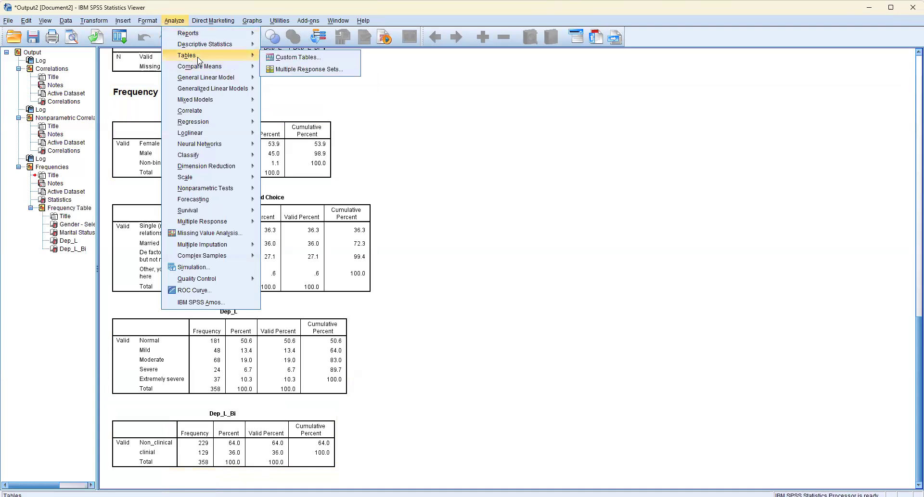
click(494, 307)
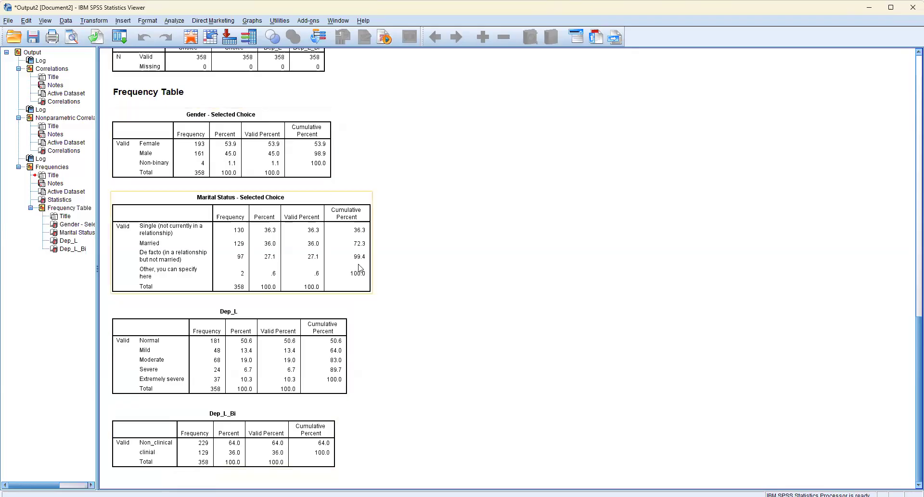
Step: Open the Explore analysis from the descriptive statistics and reset it to clear its previous variable selection
click(174, 20)
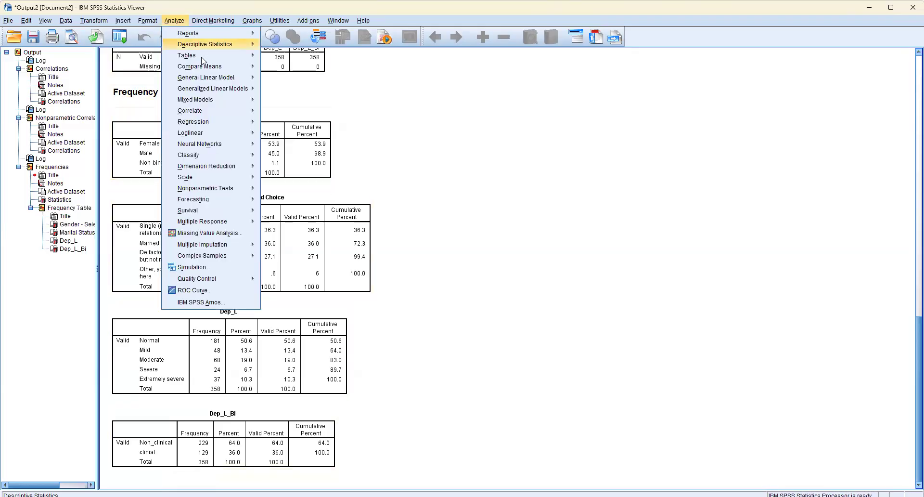
mouse_move(225, 46)
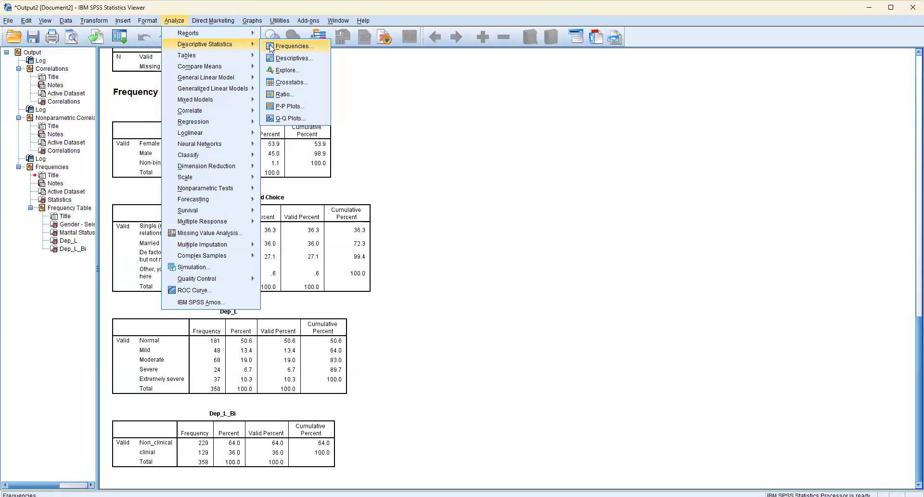
click(287, 70)
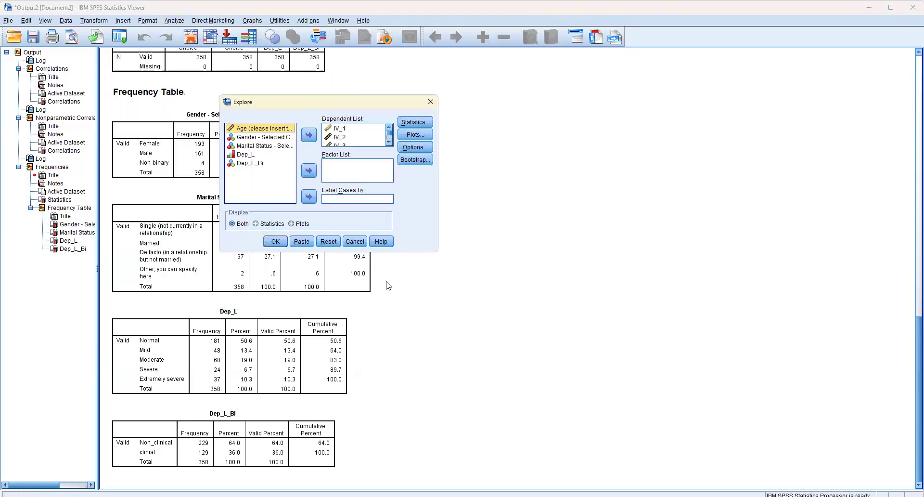
click(361, 138)
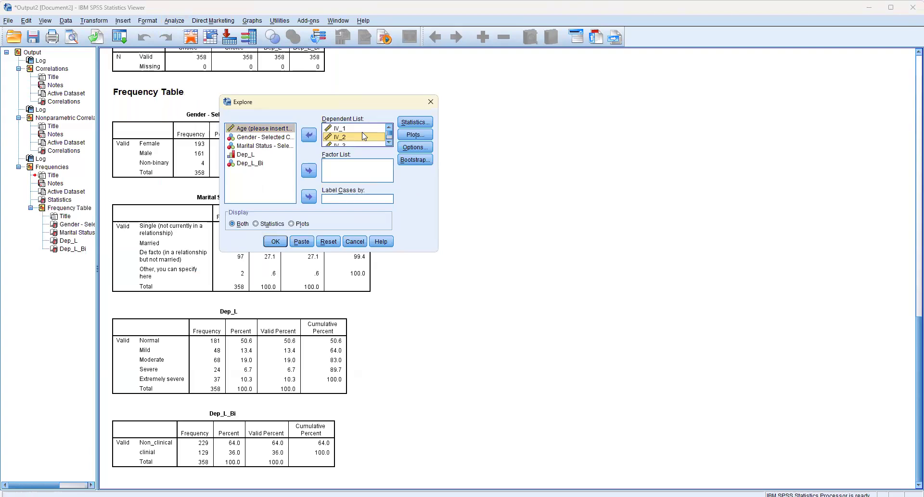
click(329, 241)
Step: Add IV_1, IV_2, IV_3, IV_4 and Dep_T as dependent variables of the Explore analysis
scroll(281, 175, down, 1)
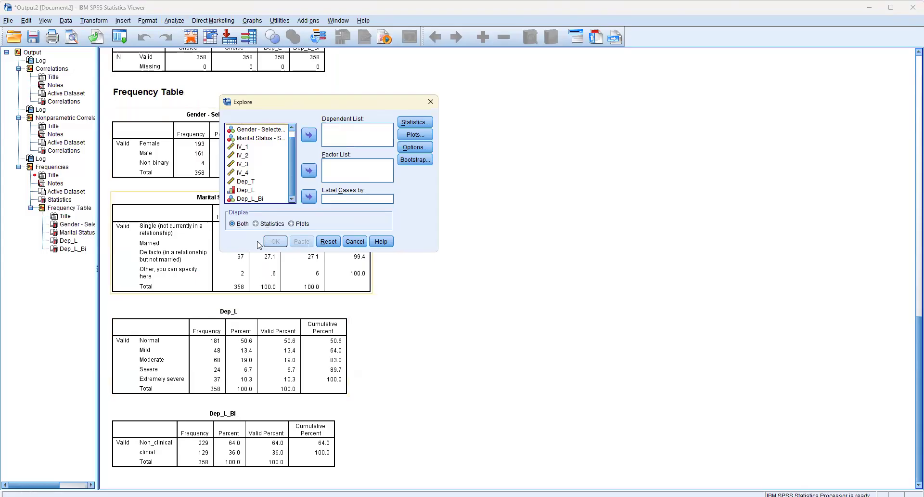
click(264, 148)
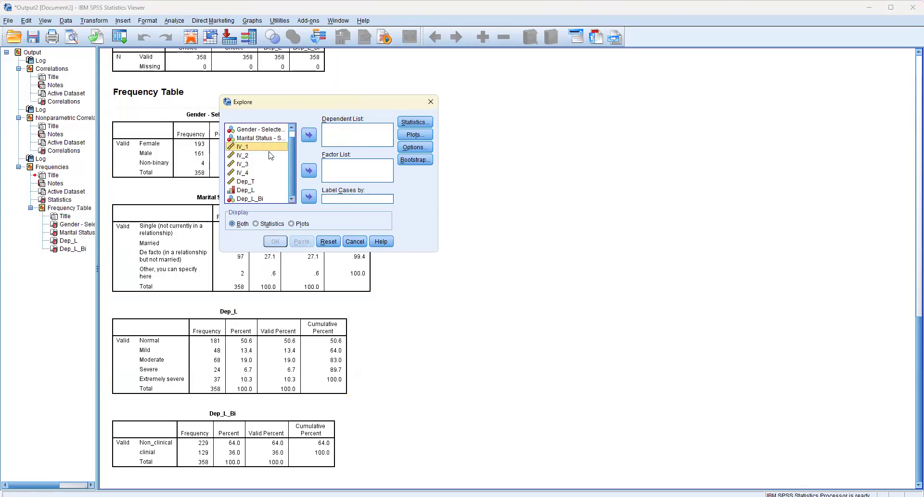
shift+click(266, 164)
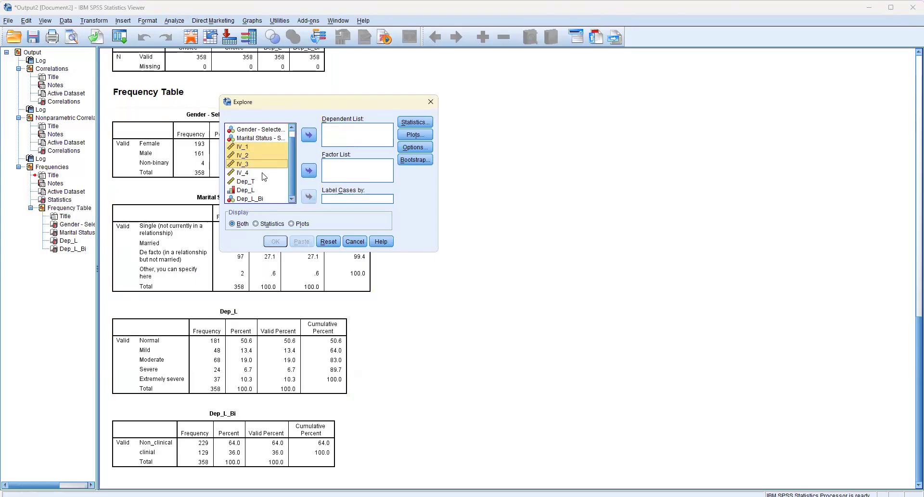
shift+click(265, 173)
click(309, 134)
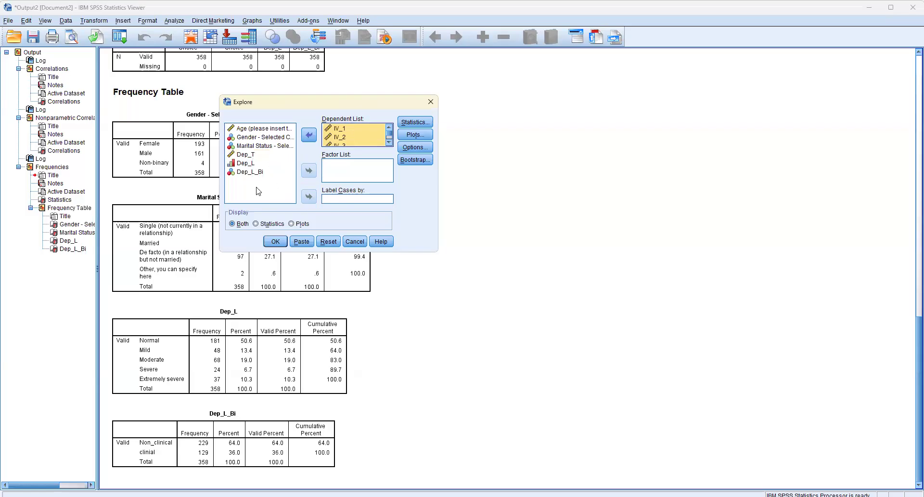
click(249, 172)
click(257, 163)
click(247, 156)
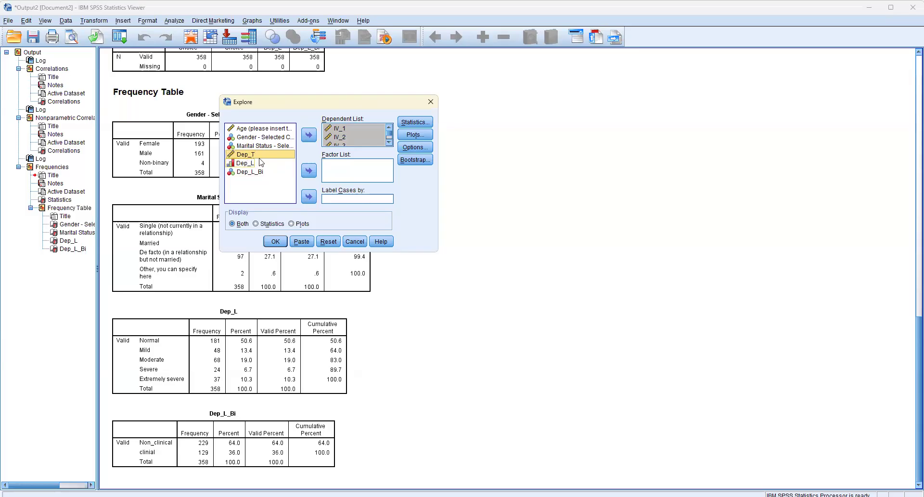
click(309, 135)
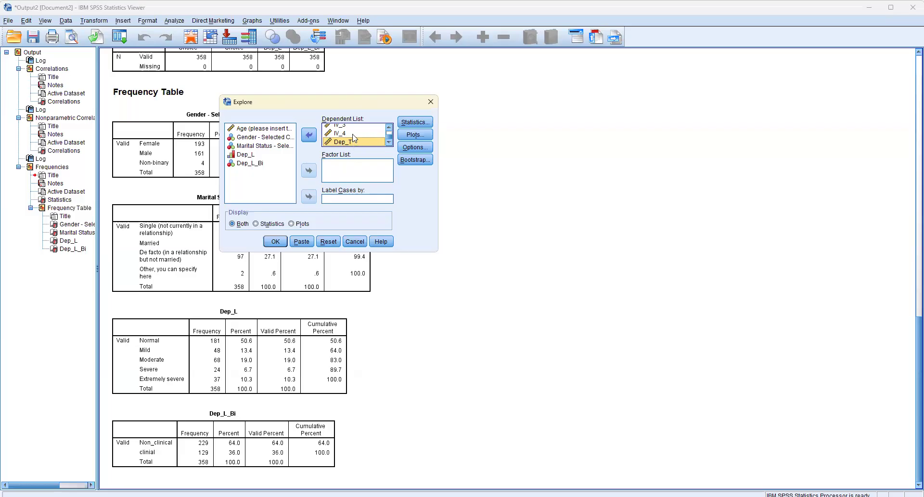
Step: Include outliers in the Explore statistics, keeping descriptives with a 95% confidence interval for the mean
click(423, 122)
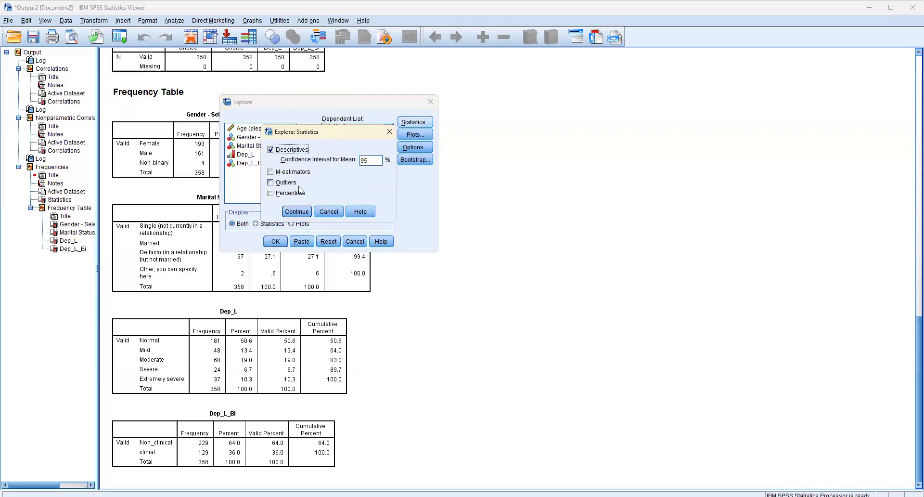
click(279, 182)
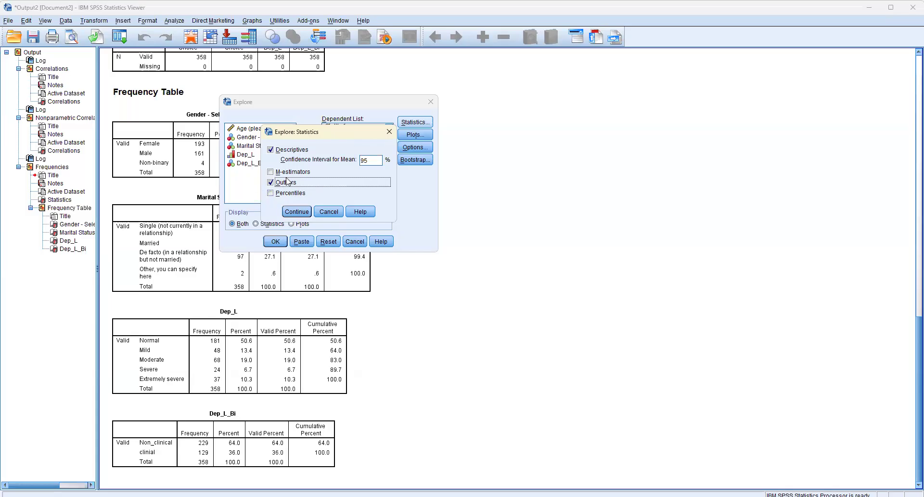
click(297, 212)
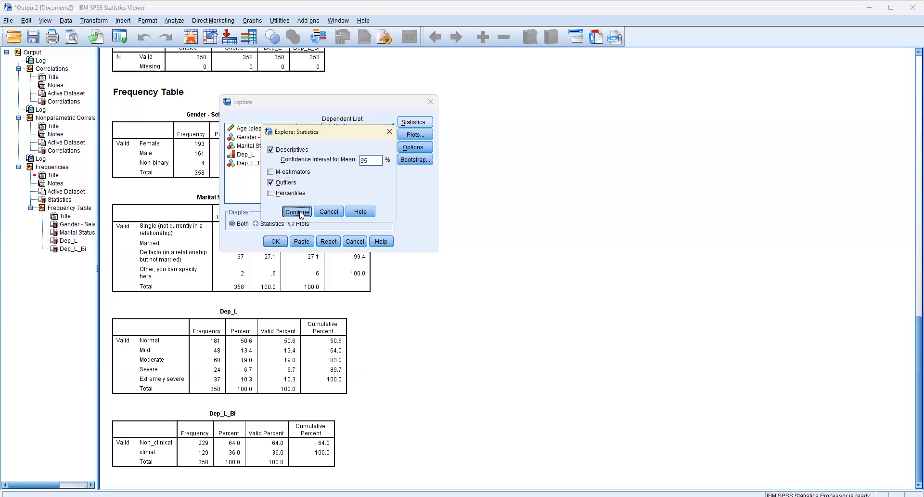
Step: Replace the Explore stem-and-leaf plots with histograms plus normality plots with tests, keeping boxplots by factor levels together, and run the analysis
click(425, 138)
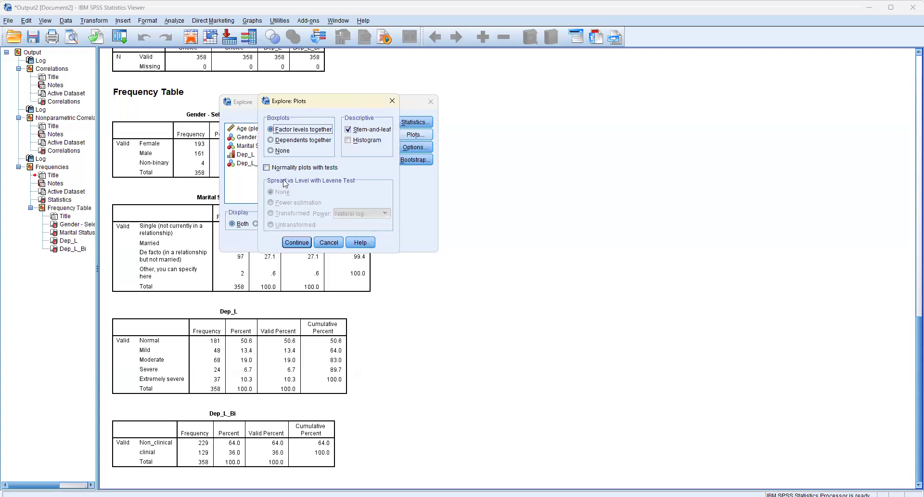
click(358, 134)
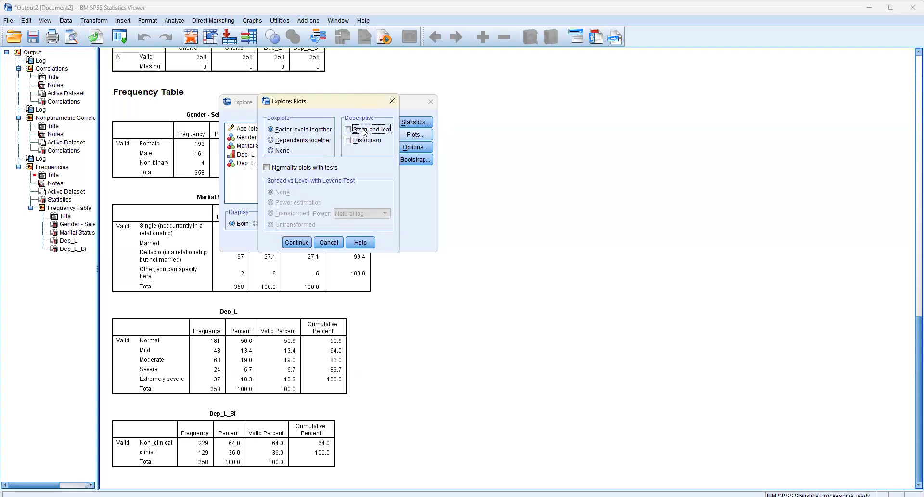
click(277, 168)
click(348, 140)
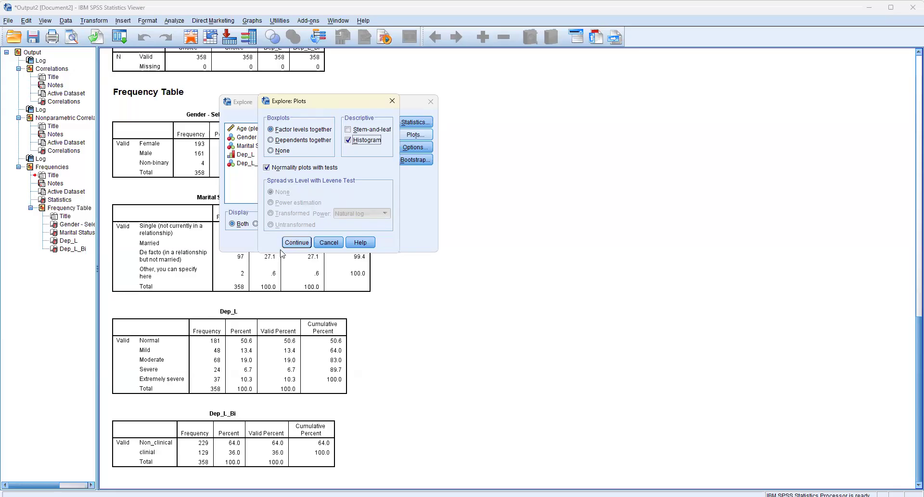
click(298, 247)
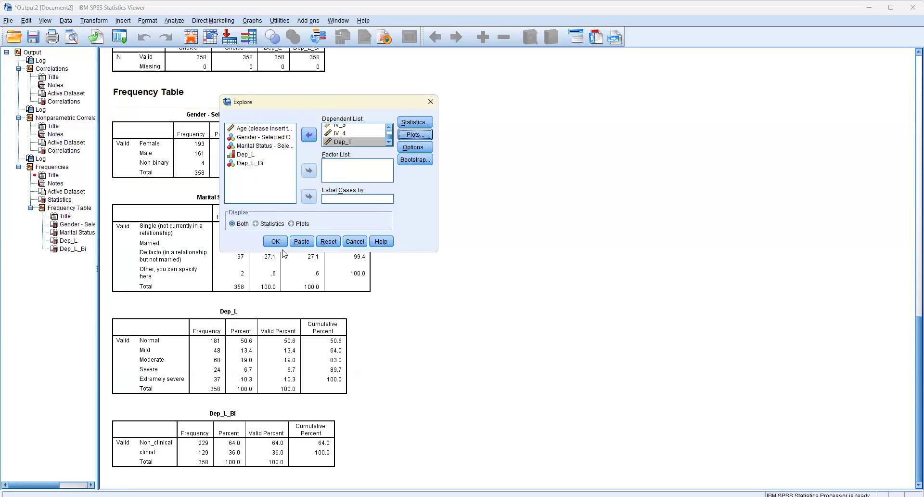
click(280, 243)
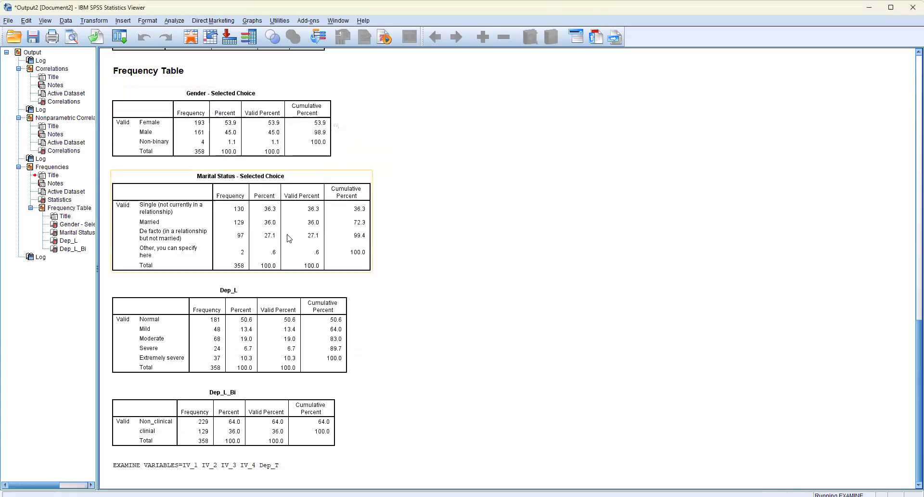
Step: Review the Explore Descriptives table for IV_1 to IV_4 and Dep_T, including means, standard deviations, skewness and kurtosis
scroll(265, 209, up, 2)
scroll(264, 209, down, 5)
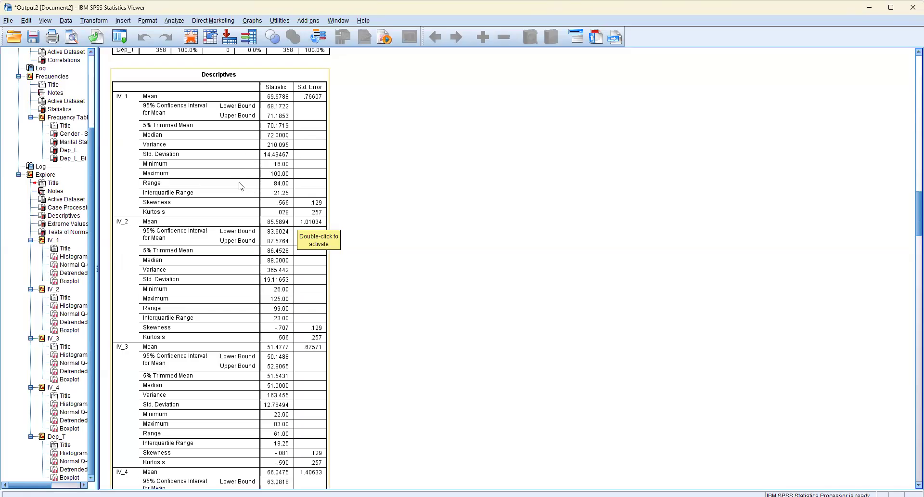
scroll(238, 191, down, 3)
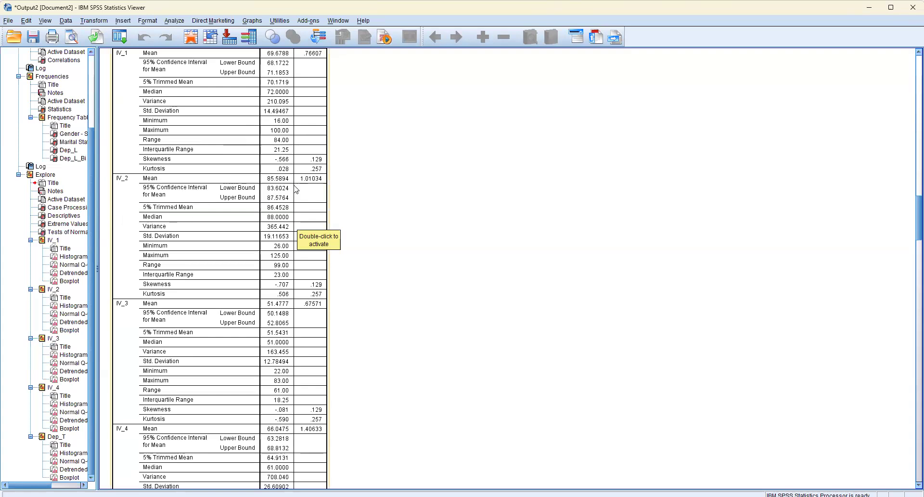
scroll(299, 193, up, 3)
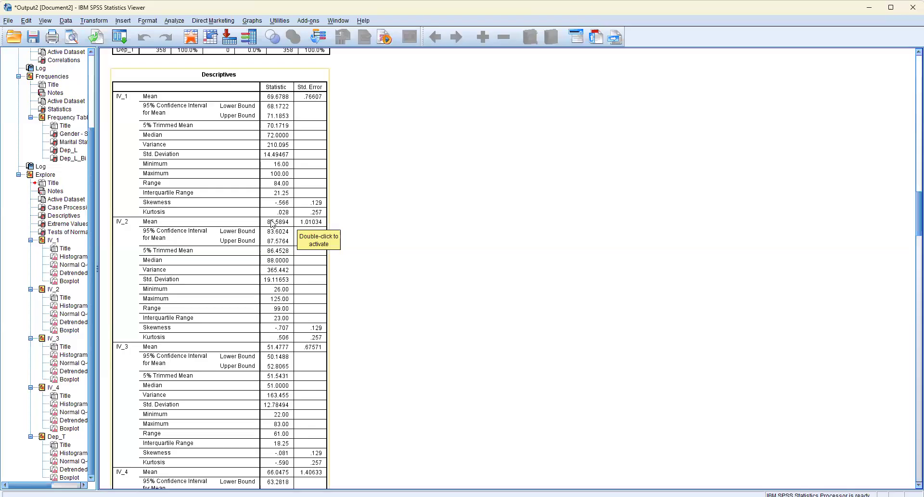
scroll(217, 223, down, 3)
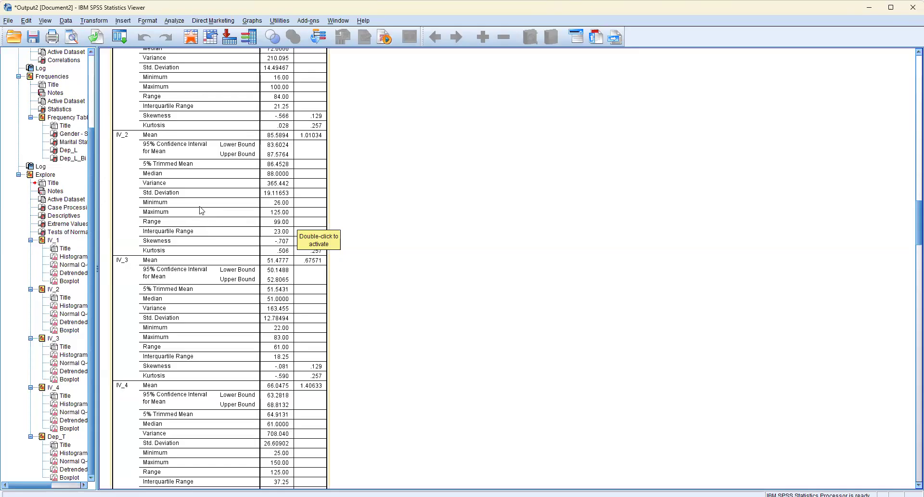
scroll(131, 248, down, 9)
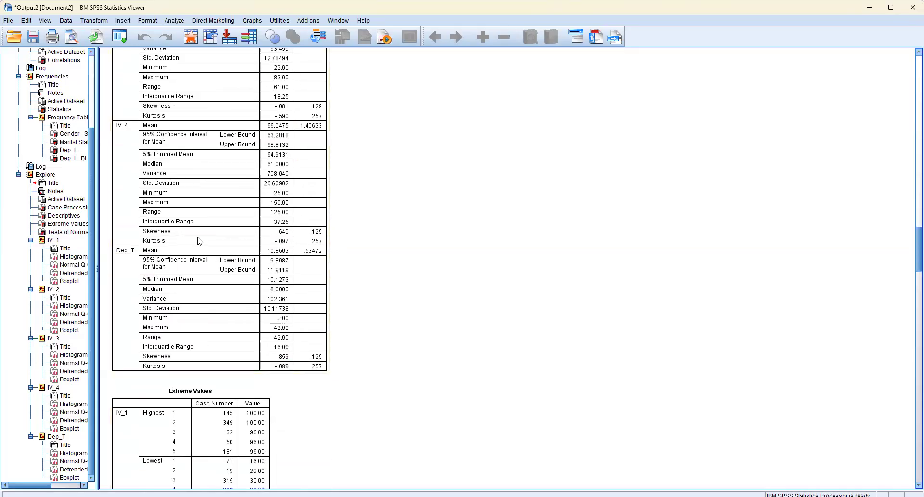
Step: Examine the Extreme Values table and the Kolmogorov-Smirnov and Shapiro-Wilk results in the Tests of Normality table
scroll(176, 366, down, 5)
scroll(203, 221, down, 5)
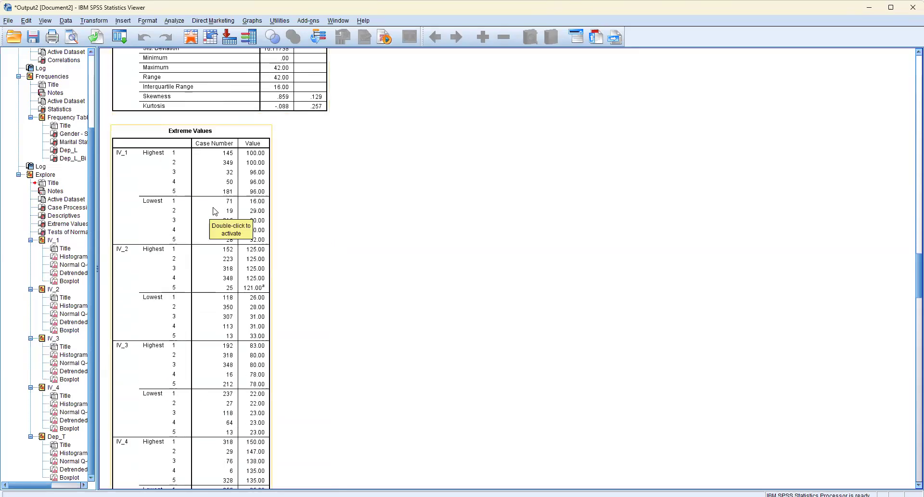
scroll(225, 210, down, 5)
scroll(269, 219, down, 5)
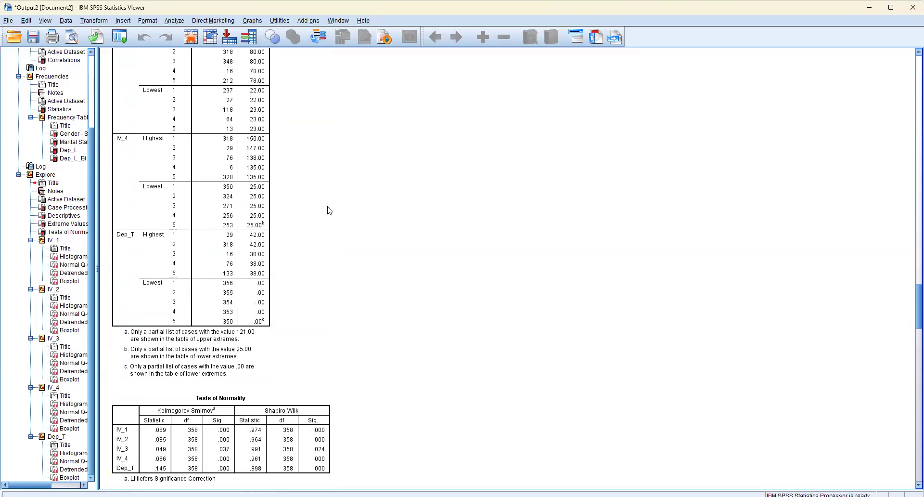
scroll(330, 213, down, 3)
scroll(330, 214, down, 5)
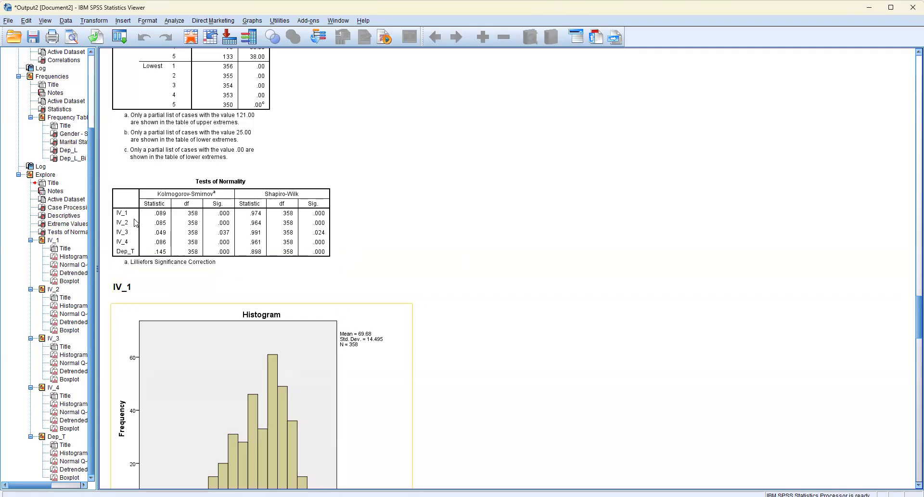
click(147, 263)
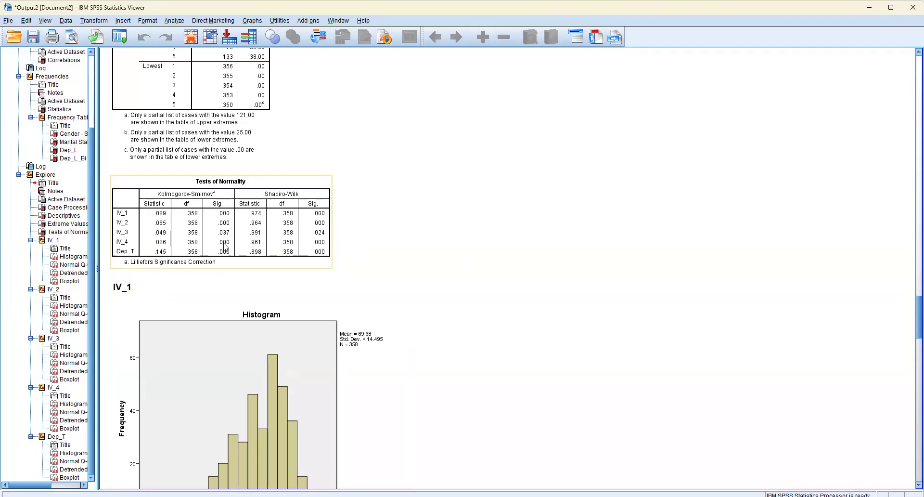
click(442, 205)
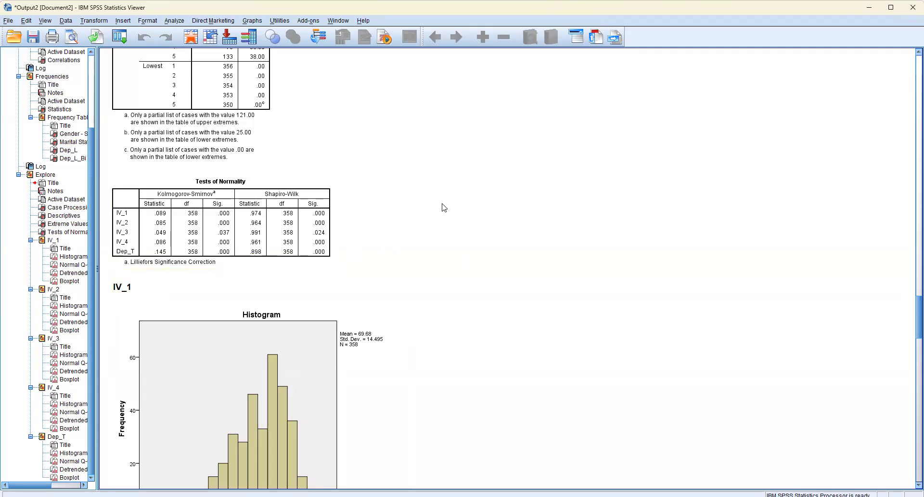
Step: Inspect the IV_1 histogram, normal and detrended Q-Q plots, and boxplot for normality and outliers
scroll(442, 208, down, 3)
scroll(337, 312, down, 7)
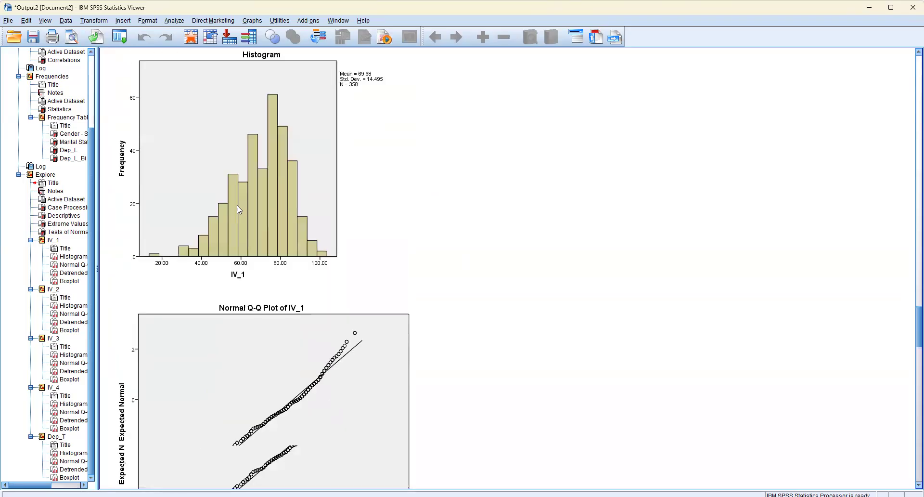
click(263, 348)
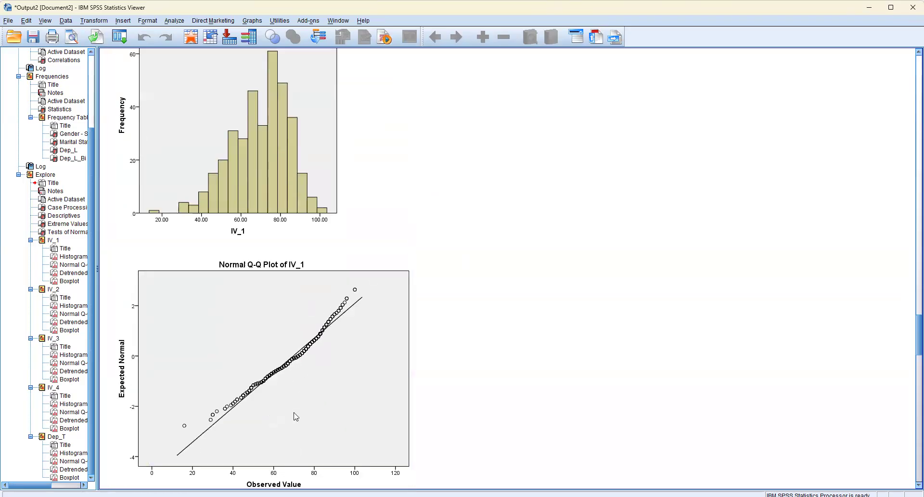
scroll(342, 186, up, 3)
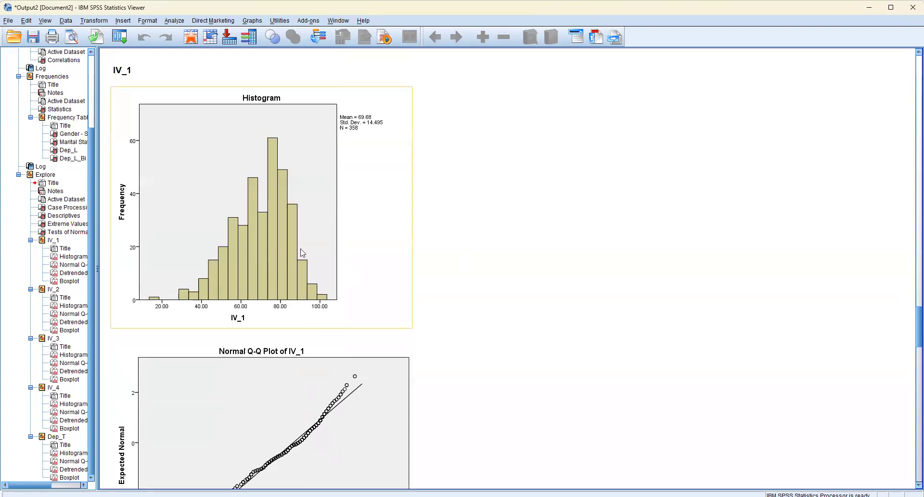
scroll(260, 290, down, 14)
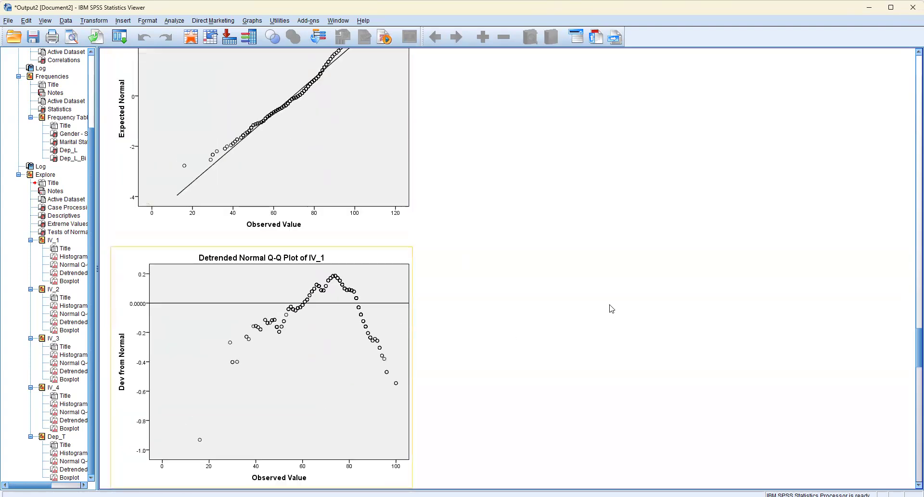
scroll(607, 309, down, 17)
scroll(584, 320, up, 10)
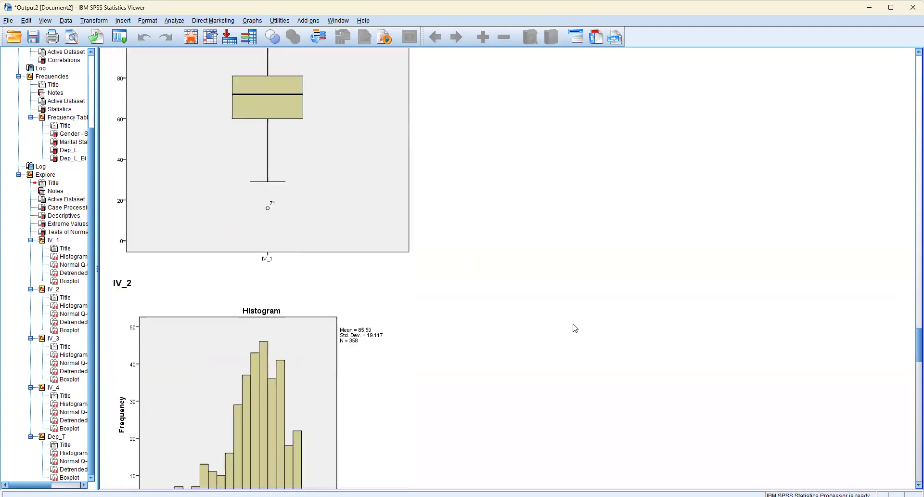
scroll(564, 332, up, 4)
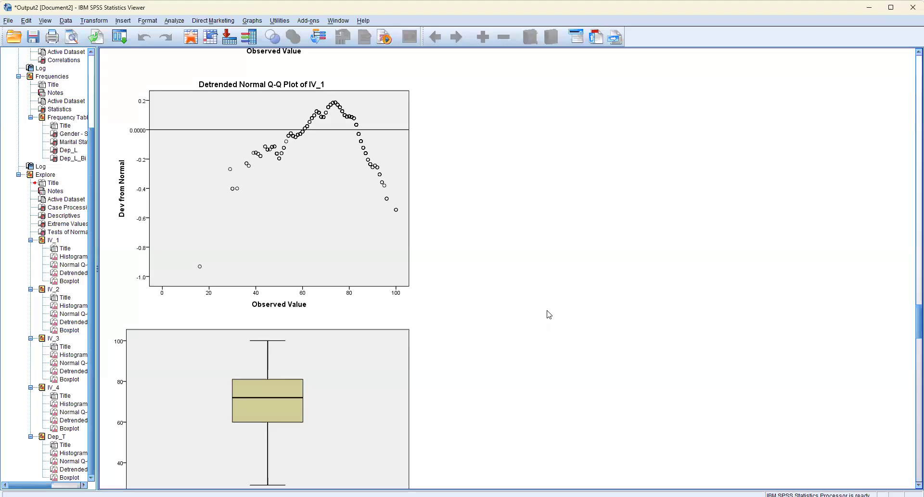
scroll(548, 309, down, 3)
scroll(550, 306, down, 2)
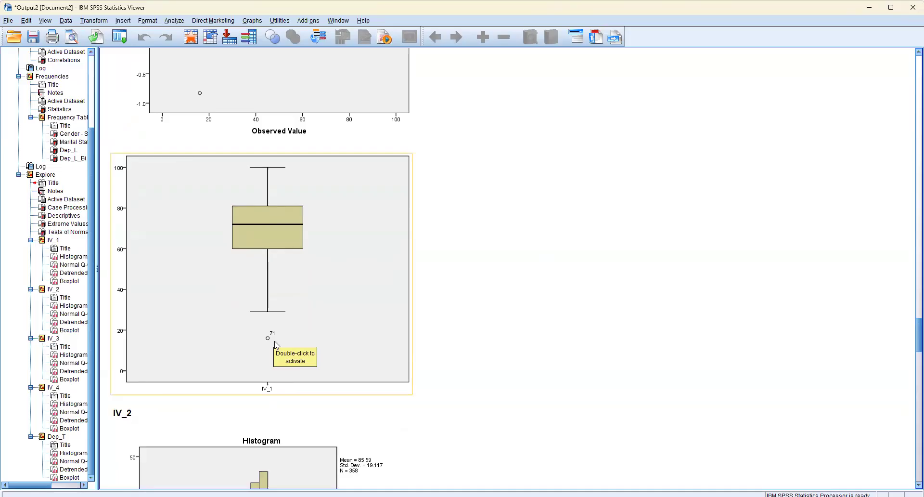
Step: Look through the histograms, Q-Q plots and boxplots of IV_2, IV_3, IV_4 and Dep_T for outliers
scroll(343, 253, down, 6)
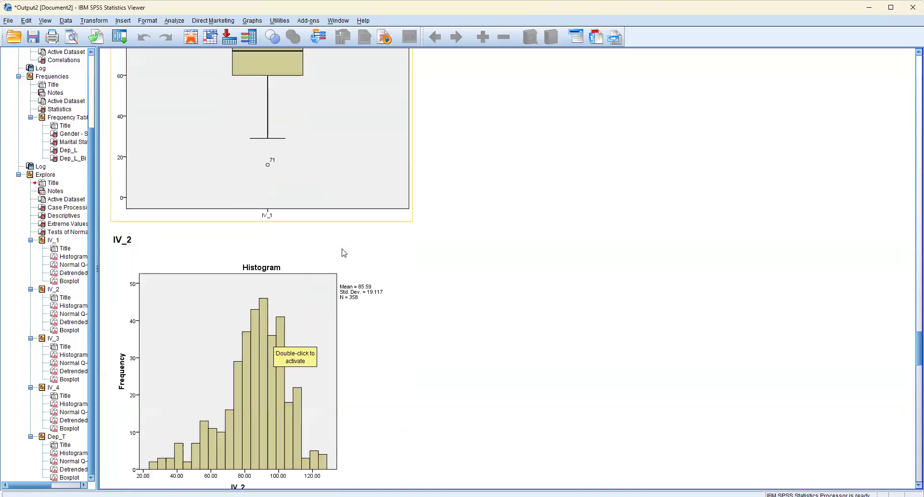
scroll(342, 258, down, 15)
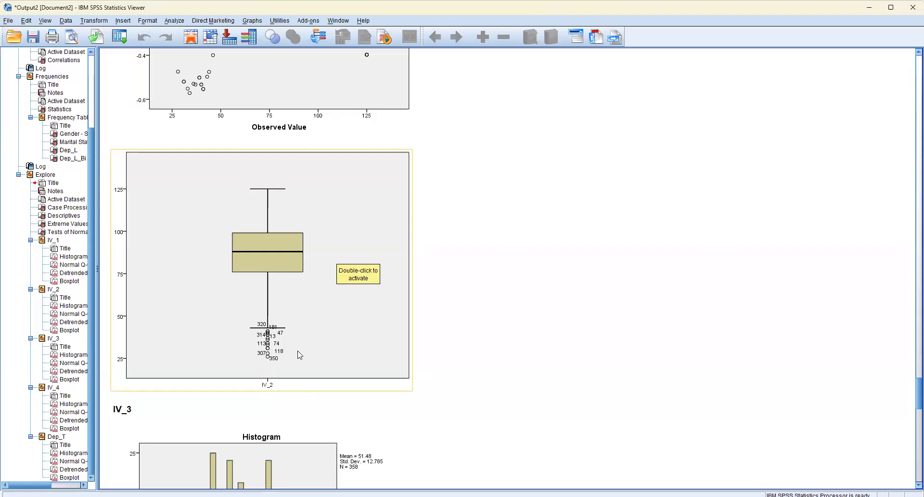
scroll(381, 337, down, 15)
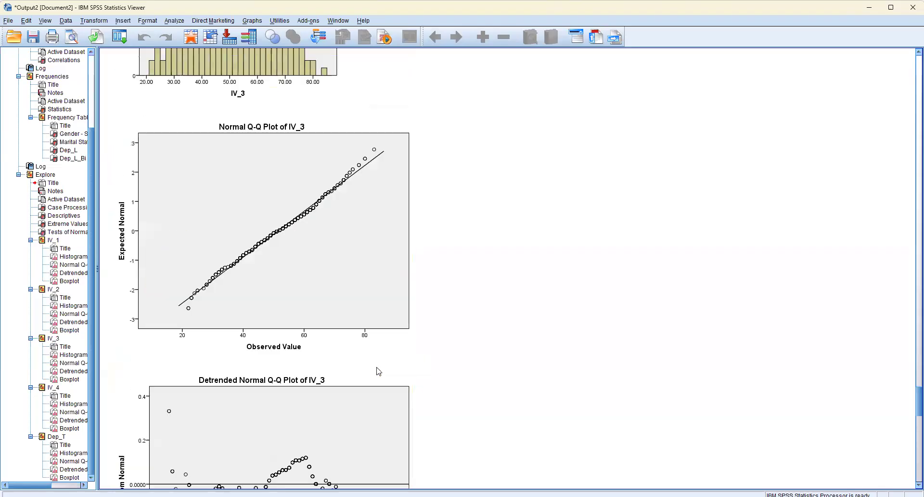
scroll(374, 371, down, 5)
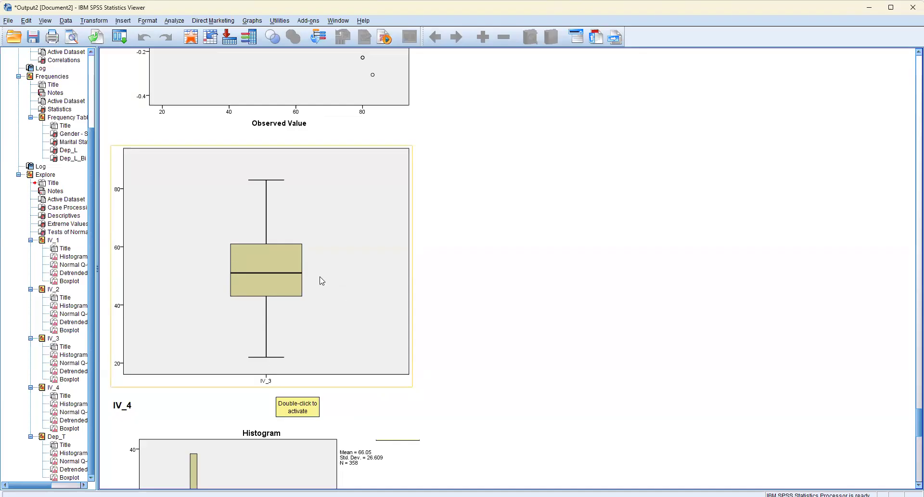
scroll(357, 284, down, 9)
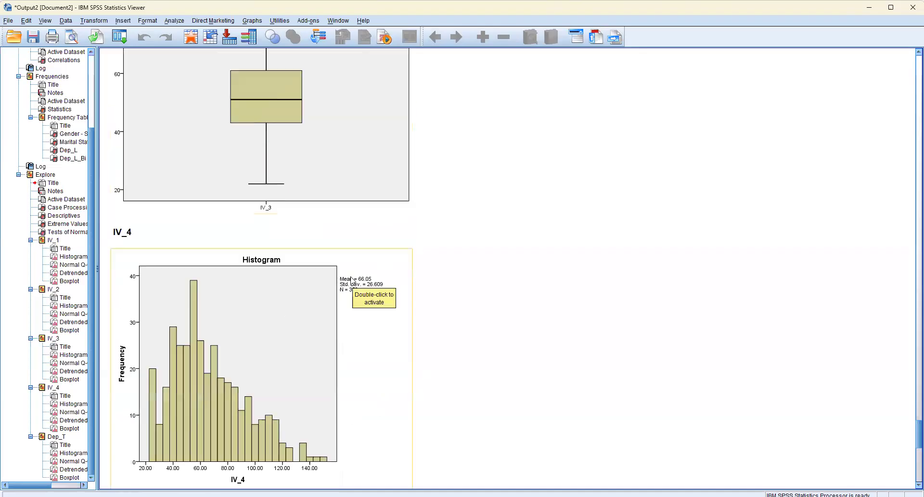
scroll(353, 281, down, 20)
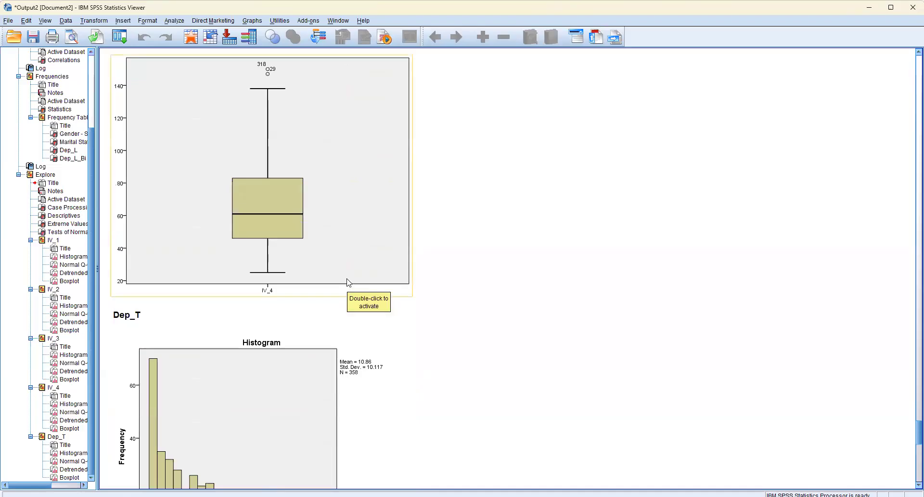
scroll(348, 308, down, 12)
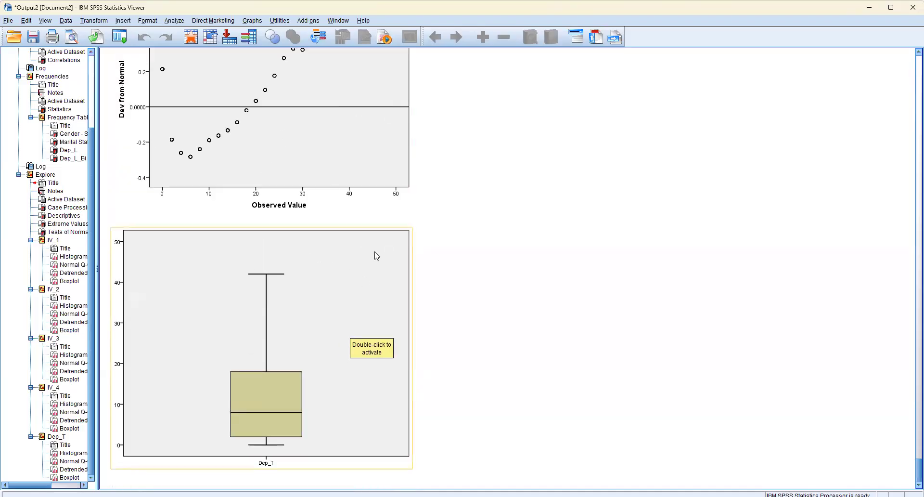
Step: Return to the IV_4 boxplot and examine its labelled outlier cases
scroll(374, 256, up, 15)
scroll(376, 328, up, 5)
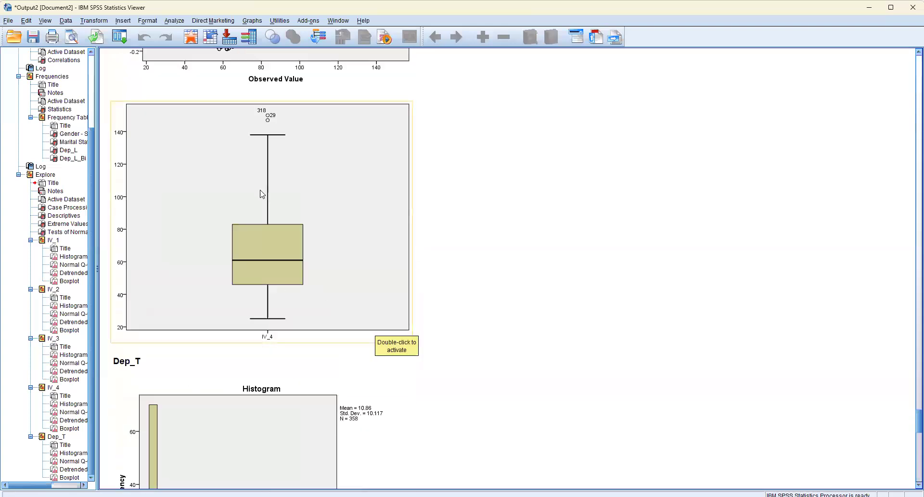
scroll(263, 147, up, 1)
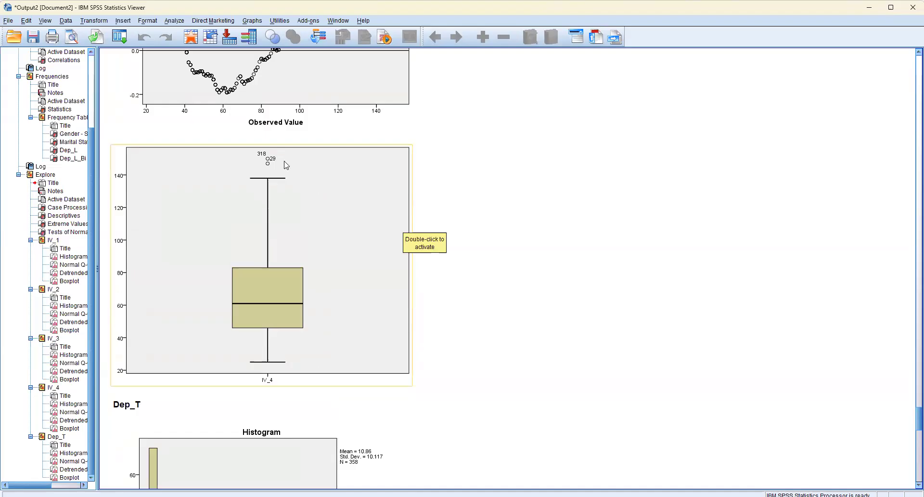
scroll(308, 203, up, 2)
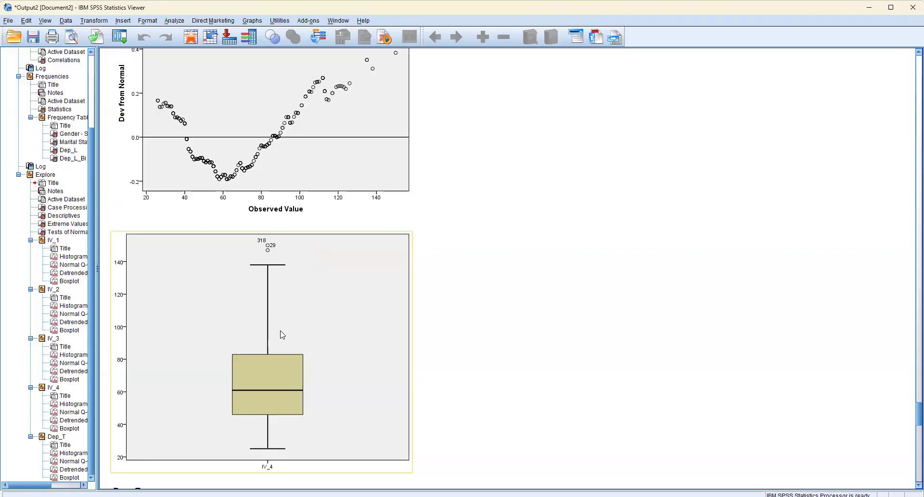
click(461, 336)
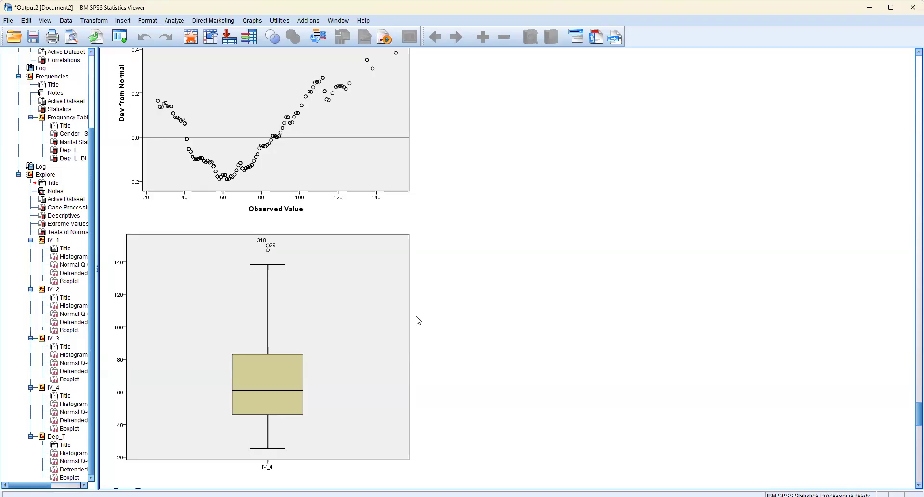
click(309, 276)
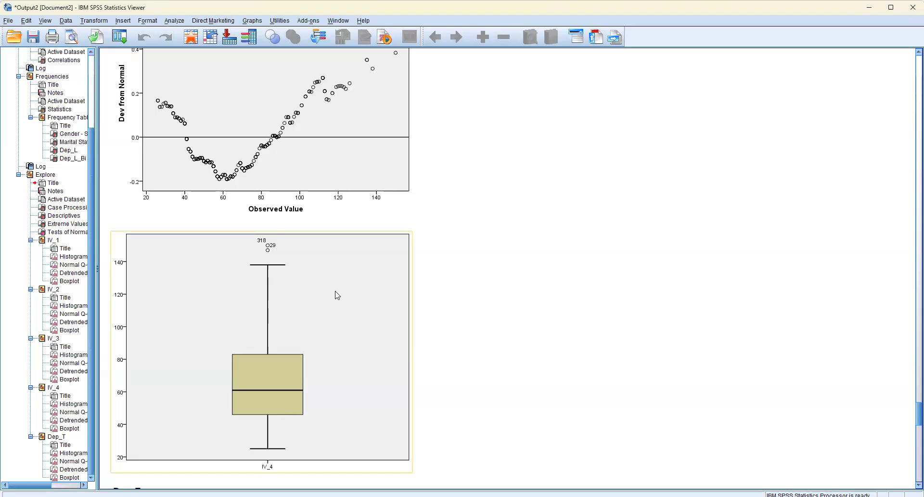
scroll(337, 301, down, 2)
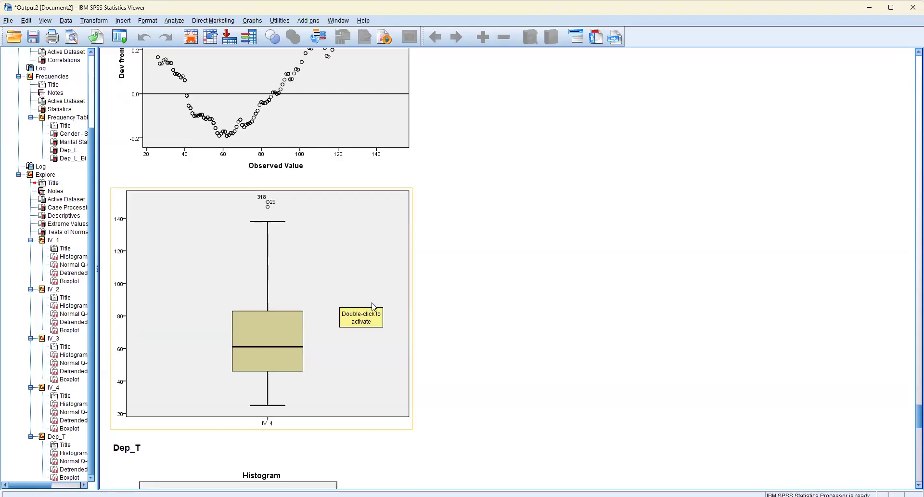
Step: Go back over the IV_4, IV_3 and IV_2 boxplots and compare their labelled outlier cases
click(438, 308)
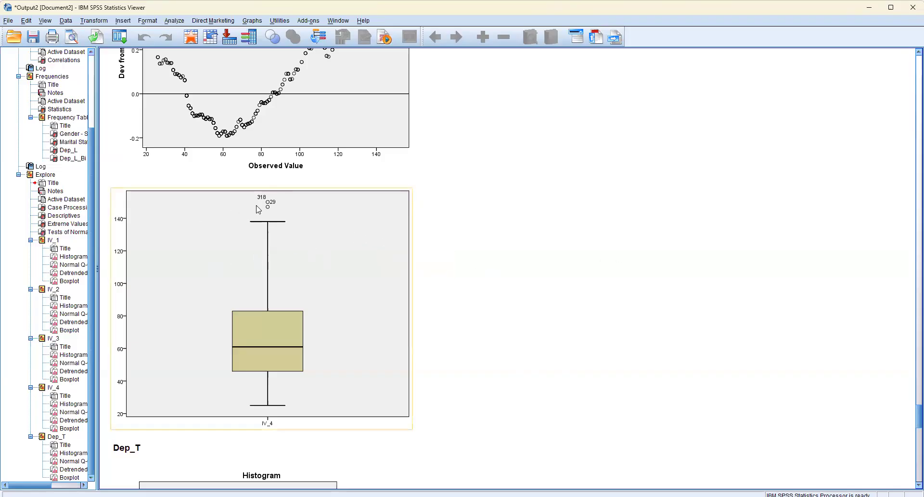
scroll(276, 240, up, 5)
scroll(276, 228, up, 15)
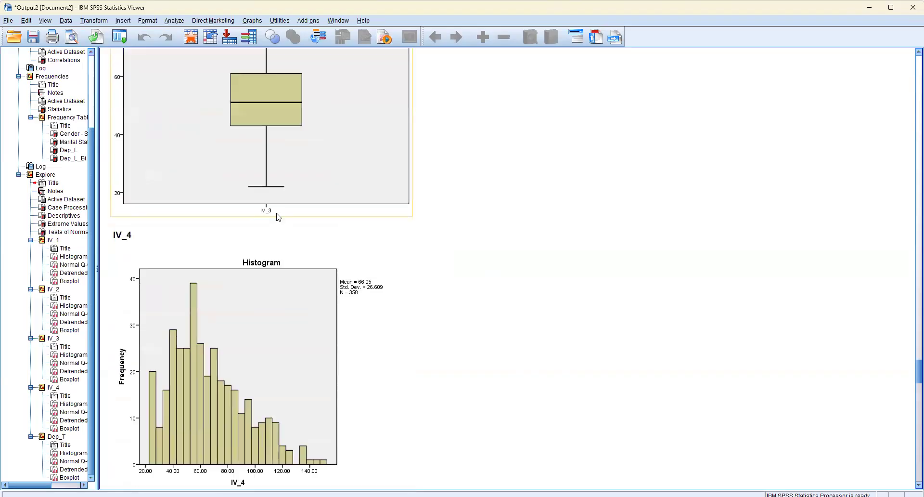
scroll(287, 251, up, 20)
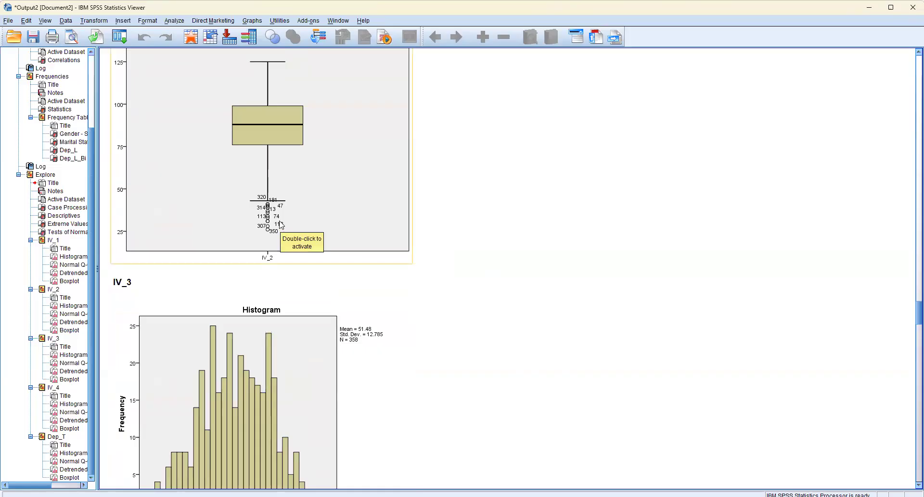
scroll(281, 225, up, 3)
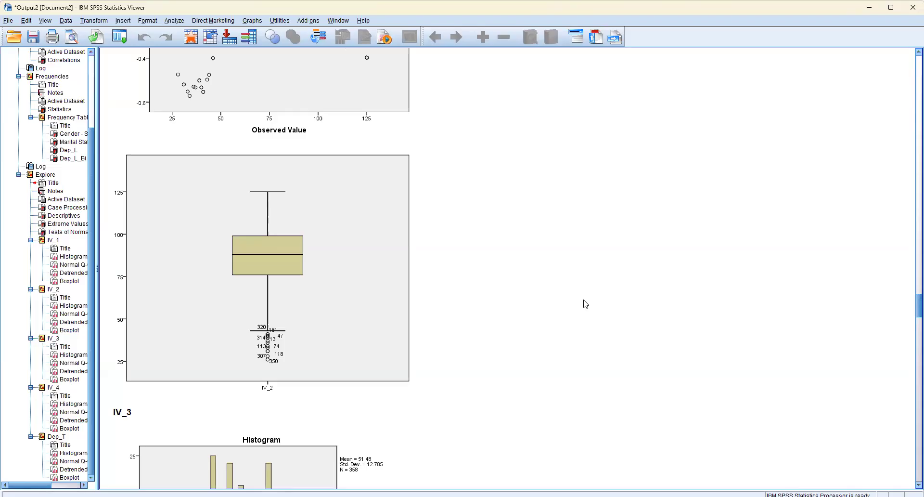
click(361, 321)
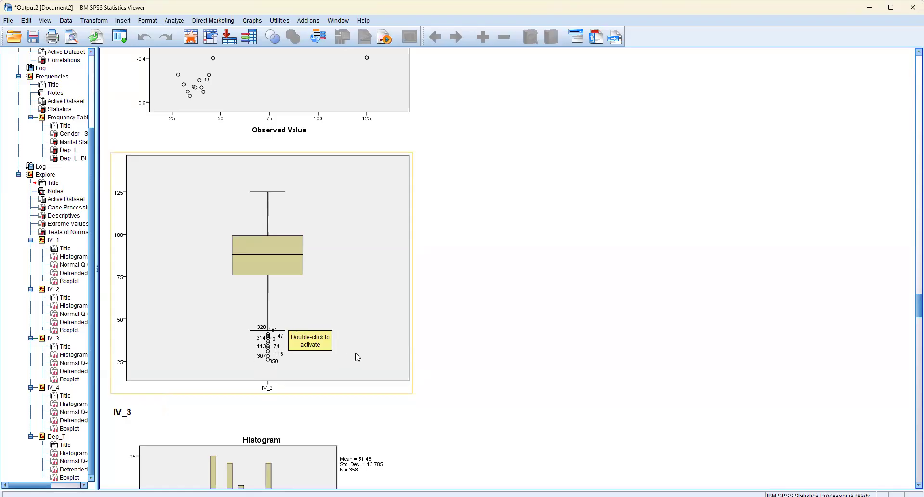
scroll(417, 342, down, 10)
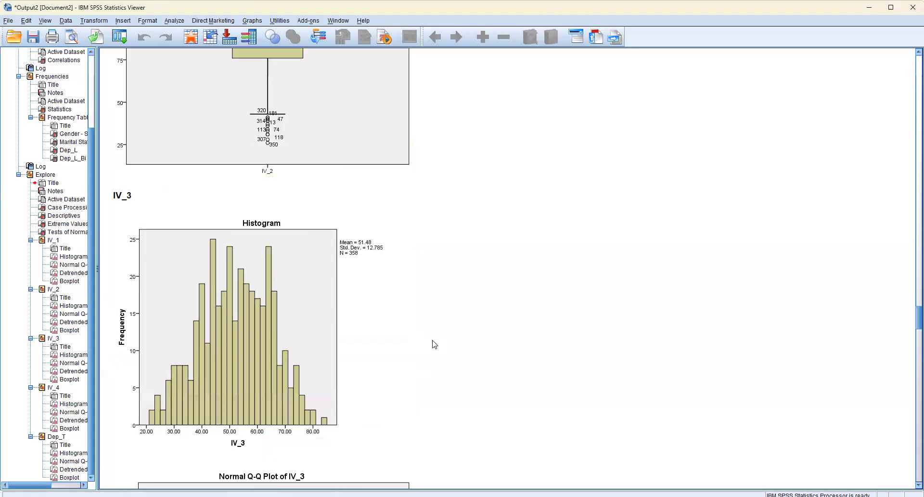
scroll(430, 341, down, 3)
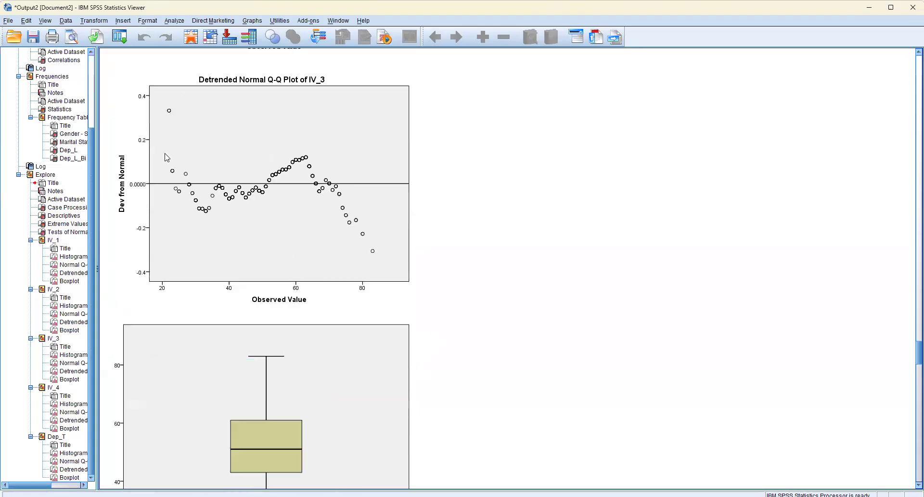
Step: Open the Bivariate Correlations analysis
click(179, 22)
mouse_move(197, 110)
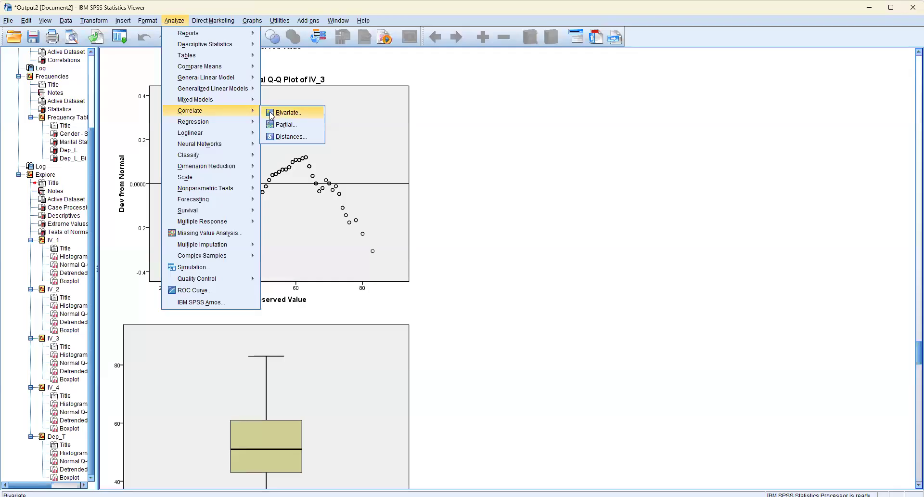
click(287, 112)
Step: Recheck the Tests of Normality table in the Explore output while the Bivariate Correlations dialog stays open
scroll(544, 269, up, 1)
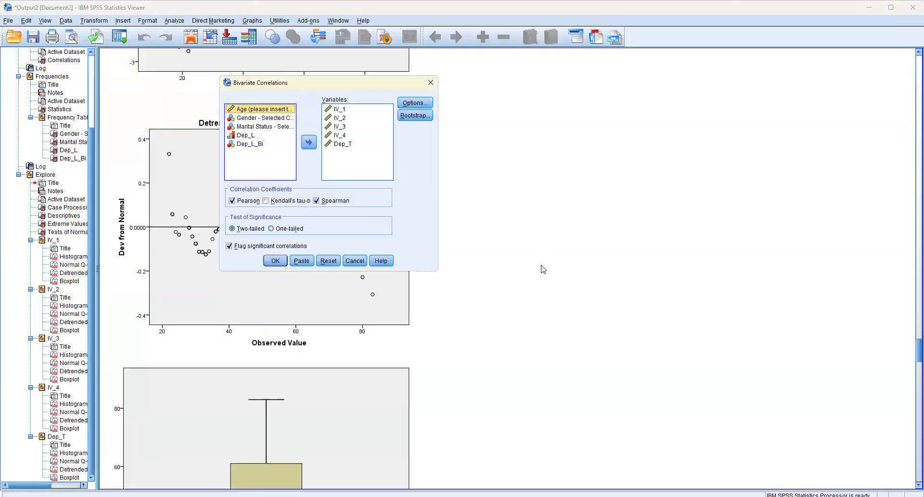
scroll(543, 269, up, 20)
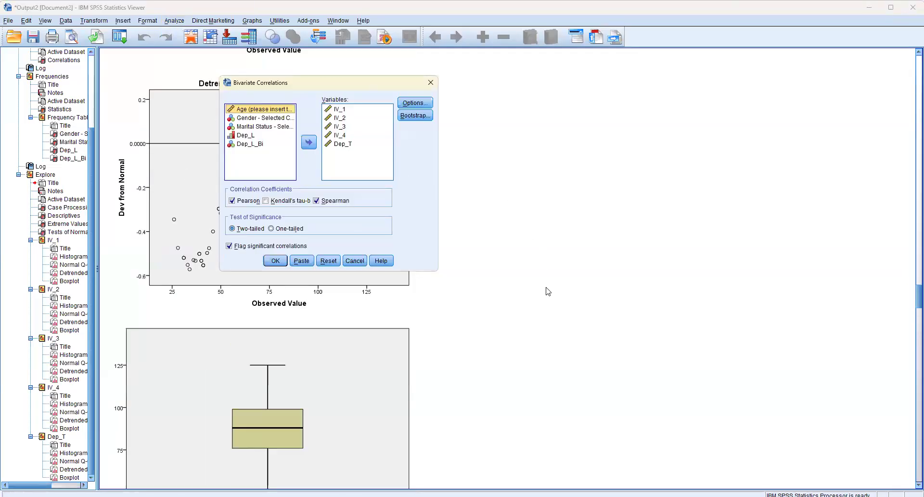
scroll(544, 284, up, 20)
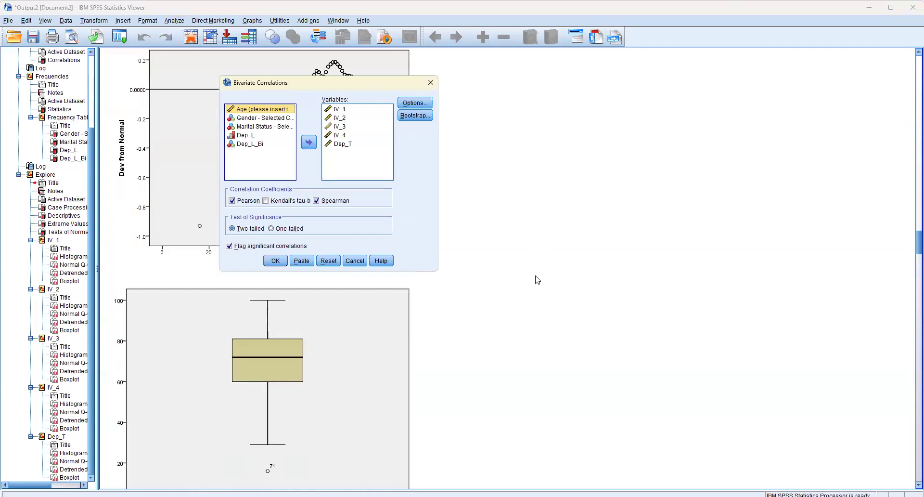
scroll(539, 284, up, 20)
scroll(539, 289, down, 20)
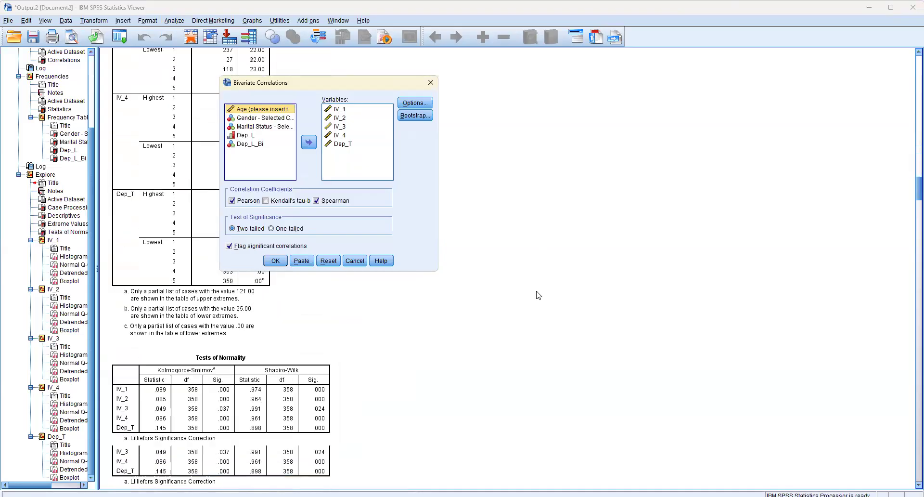
scroll(539, 295, down, 10)
scroll(535, 291, up, 8)
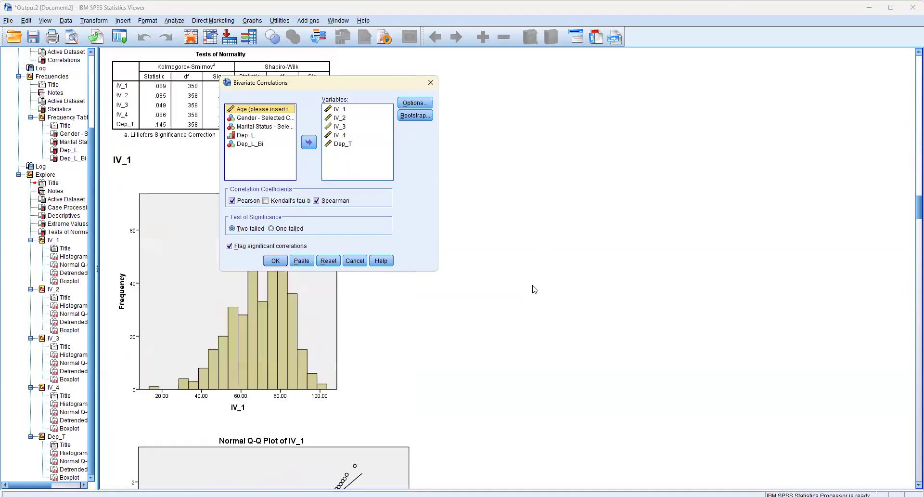
scroll(534, 289, up, 10)
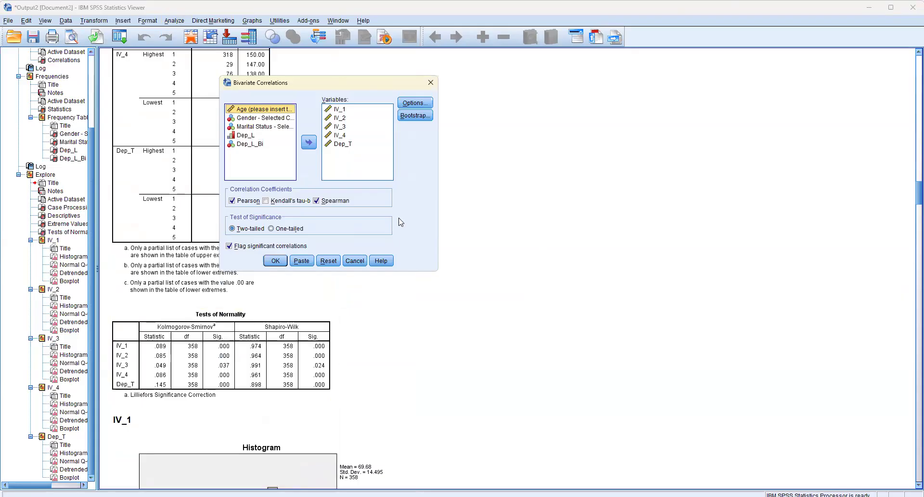
Step: Reset the bivariate correlation settings to defaults and request the Spearman coefficient in addition to Pearson
click(328, 261)
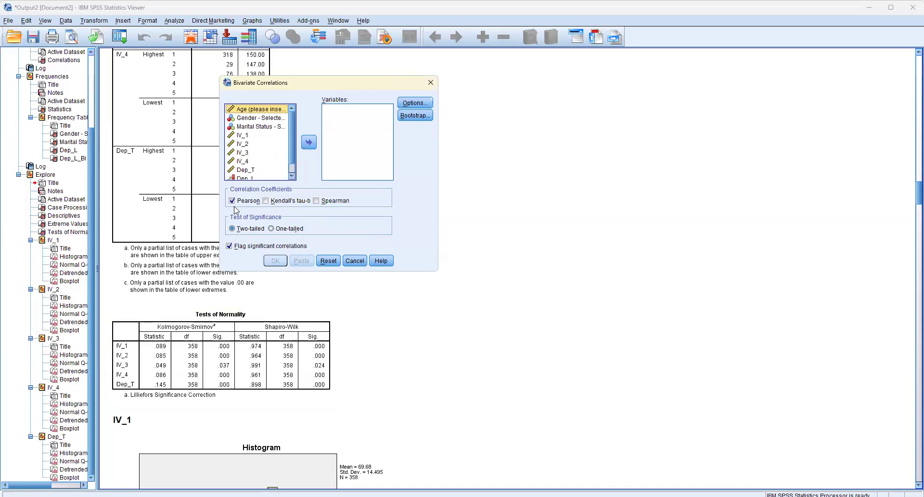
click(322, 371)
click(327, 201)
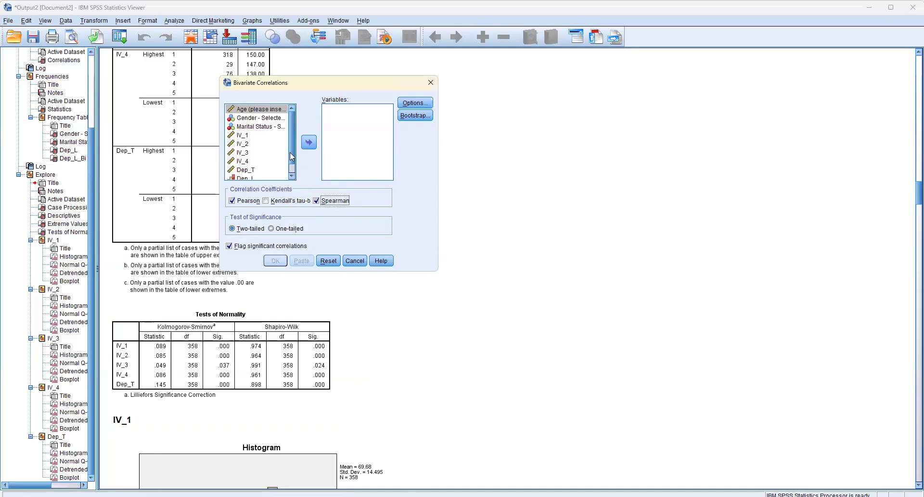
Step: Add IV_1, IV_2, IV_3, IV_4 and Dep_T as the variables to correlate
scroll(292, 161, down, 1)
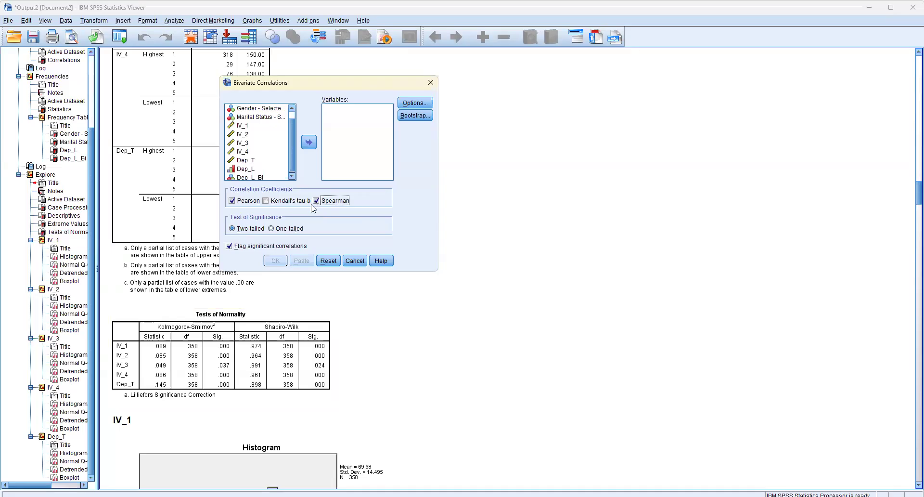
click(258, 126)
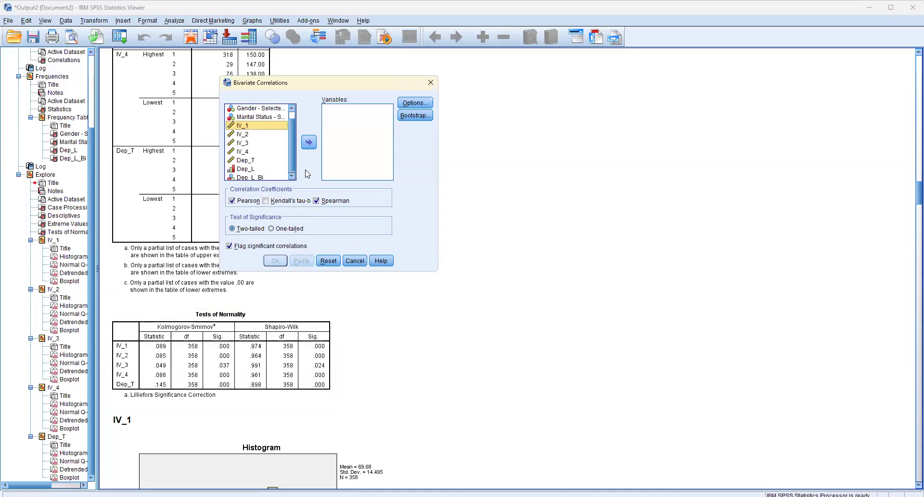
ctrl+click(263, 137)
click(265, 153)
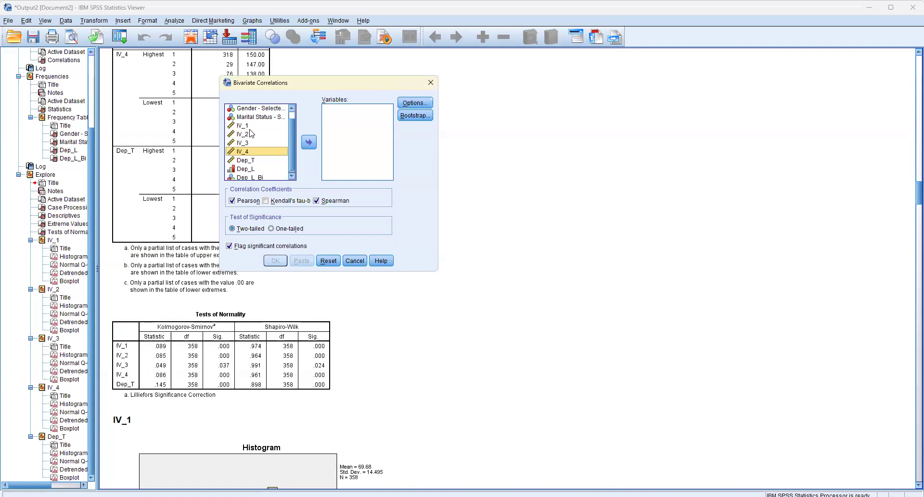
click(251, 126)
key(shift+Down)
mouse_move(259, 144)
mouse_down()
mouse_move(258, 154)
mouse_move(258, 134)
mouse_move(260, 153)
mouse_up()
click(308, 143)
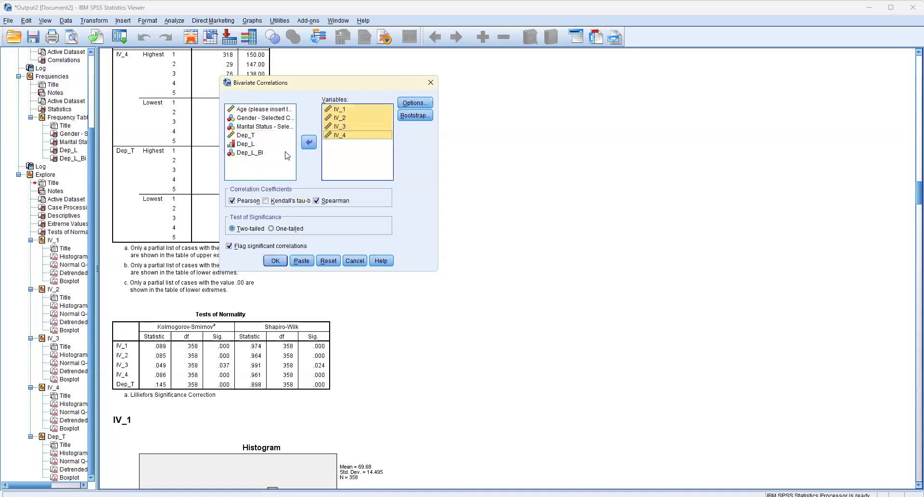
click(251, 136)
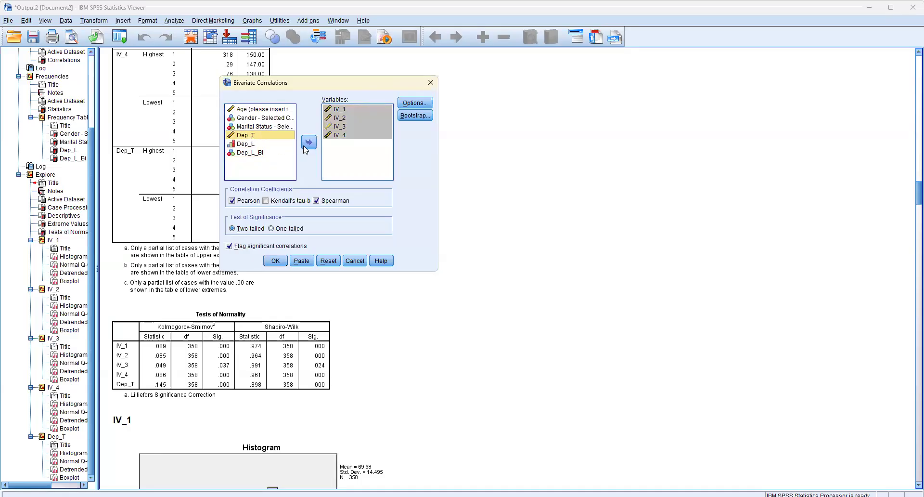
click(309, 142)
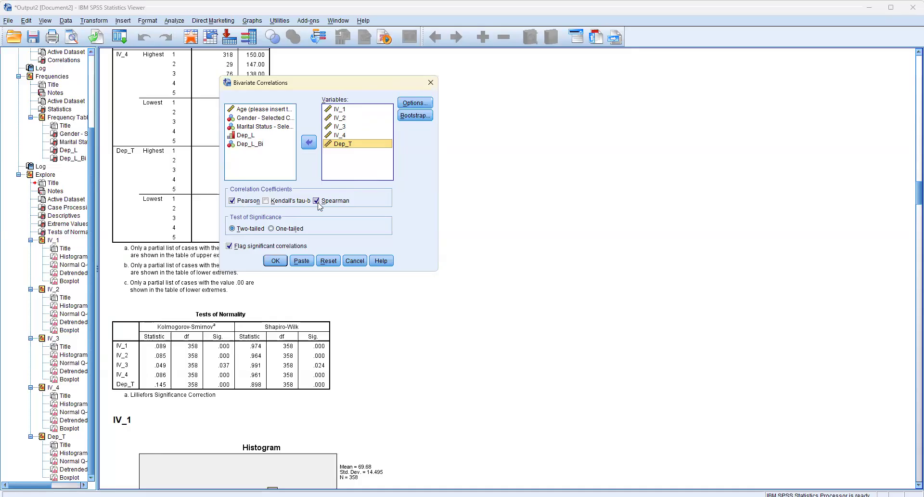
Step: Run the Pearson and Spearman correlations and bring the Pearson Correlations table into view
click(282, 262)
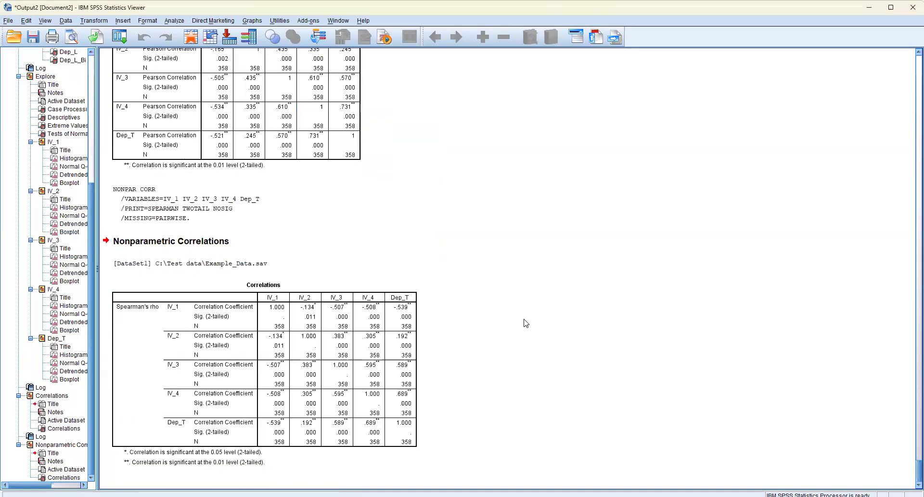
scroll(516, 312, up, 5)
click(188, 222)
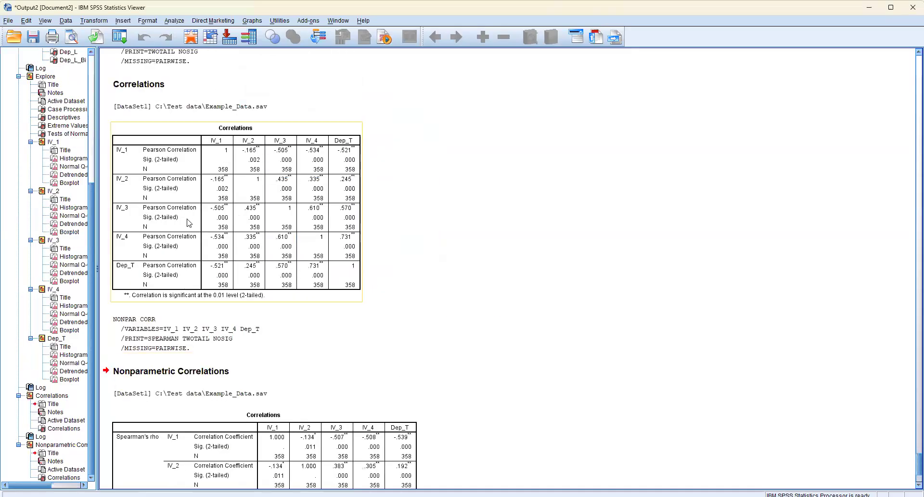